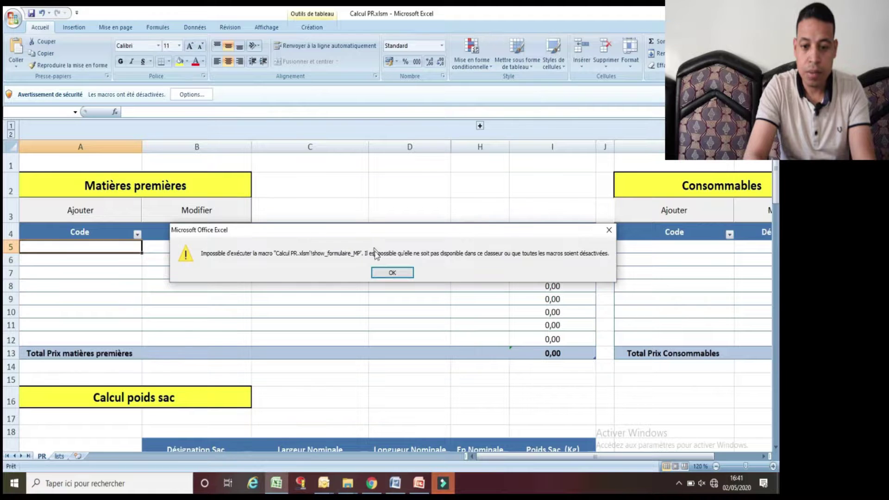
# - Dismiss the macro error and enable the workbook's blocked macro content
pyautogui.click(613, 231)
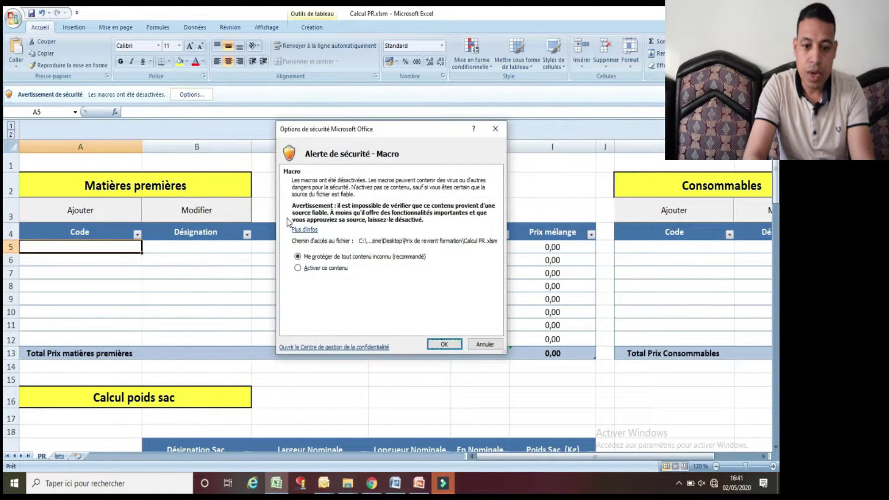
pyautogui.click(319, 268)
pyautogui.click(448, 345)
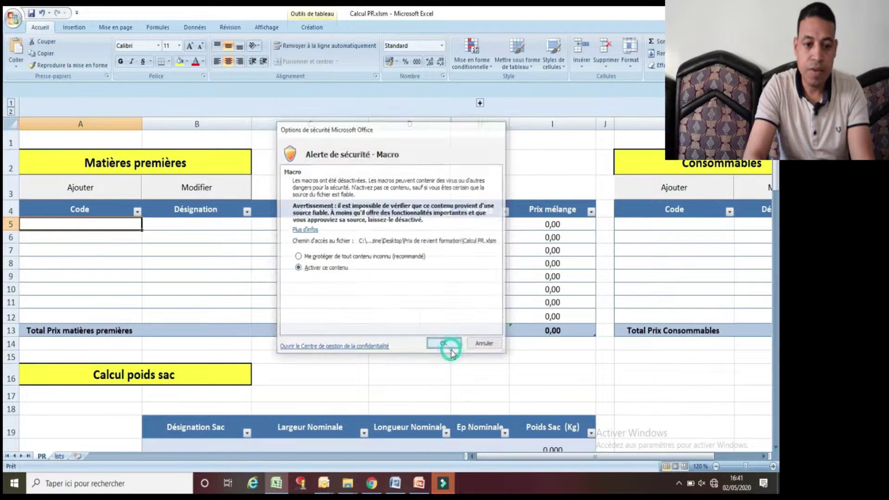
# - Start a new raw material entry in the Matières premières table with number mp1 and designation LDPE GRAD 0,2 et 0,3
pyautogui.click(112, 191)
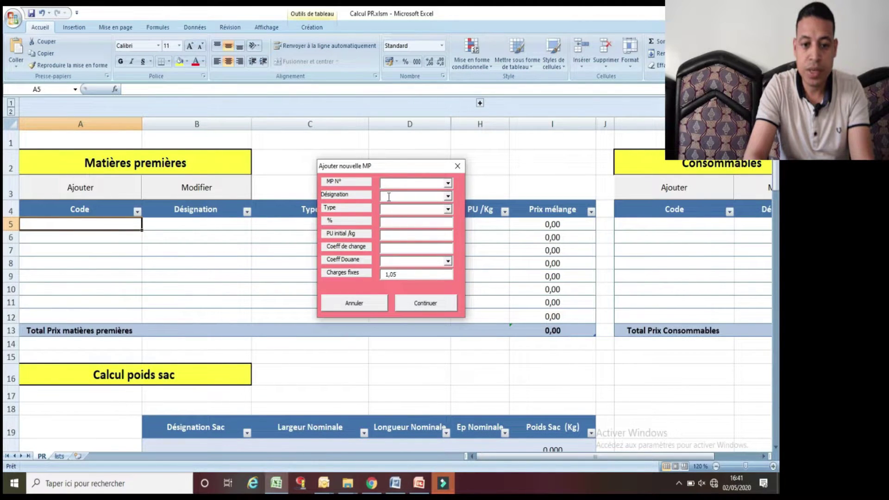
pyautogui.write('mp')
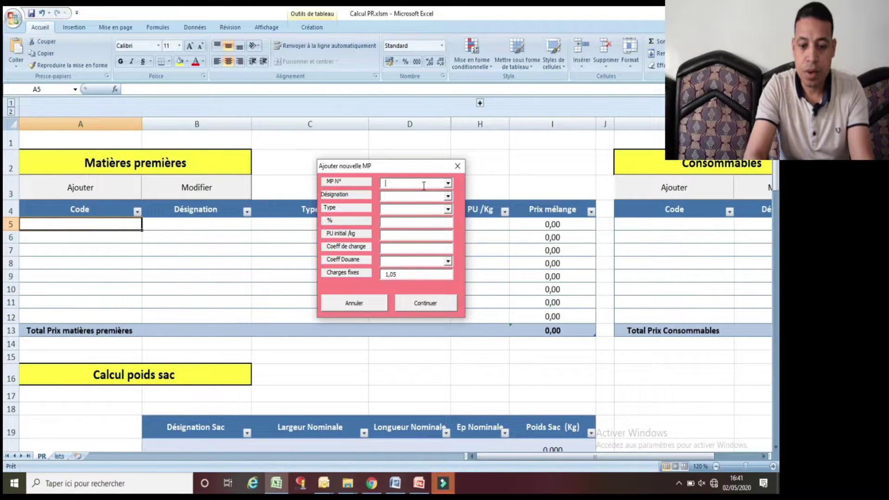
pyautogui.write('1')
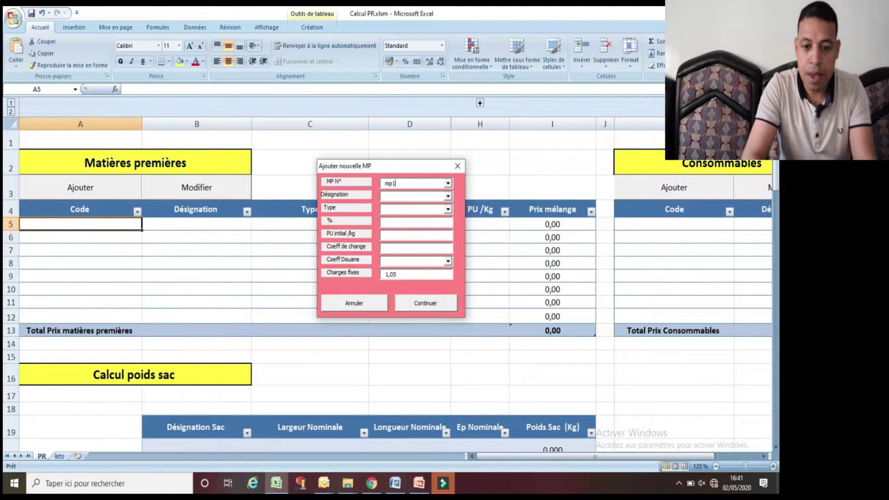
pyautogui.click(447, 195)
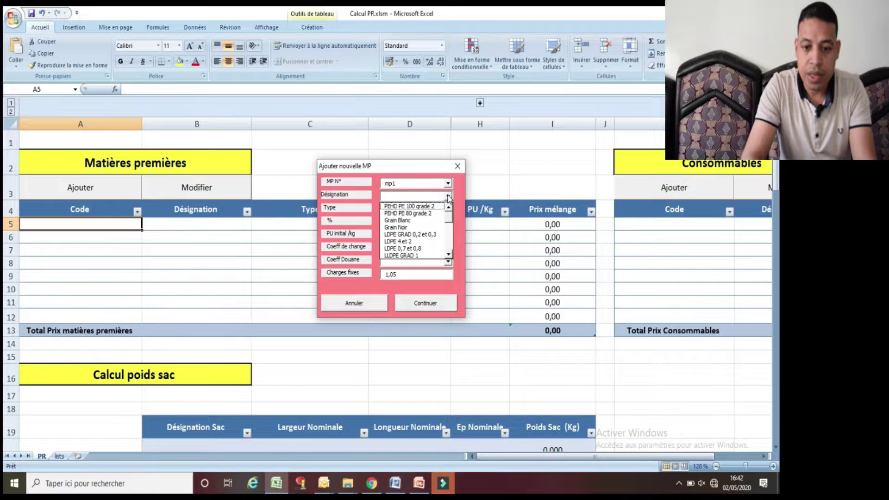
pyautogui.click(448, 196)
pyautogui.click(448, 197)
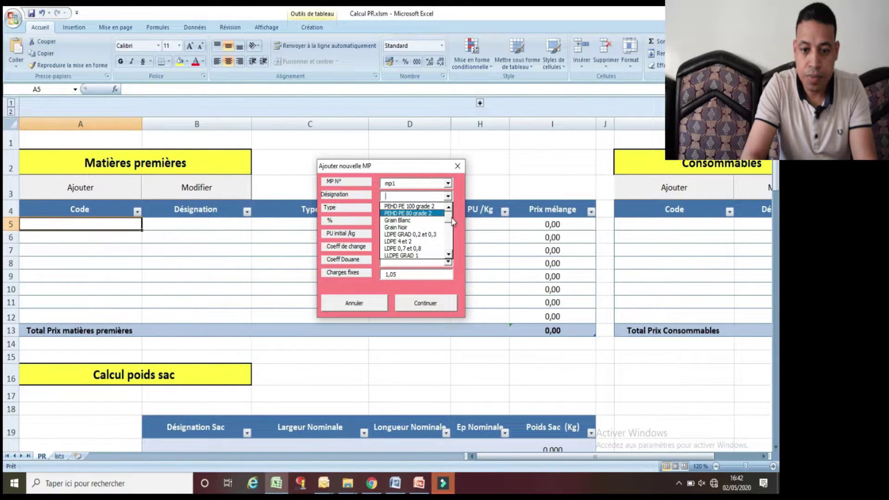
pyautogui.moveTo(452, 222)
pyautogui.mouseDown()
pyautogui.moveTo(451, 235)
pyautogui.moveTo(449, 225)
pyautogui.mouseUp()
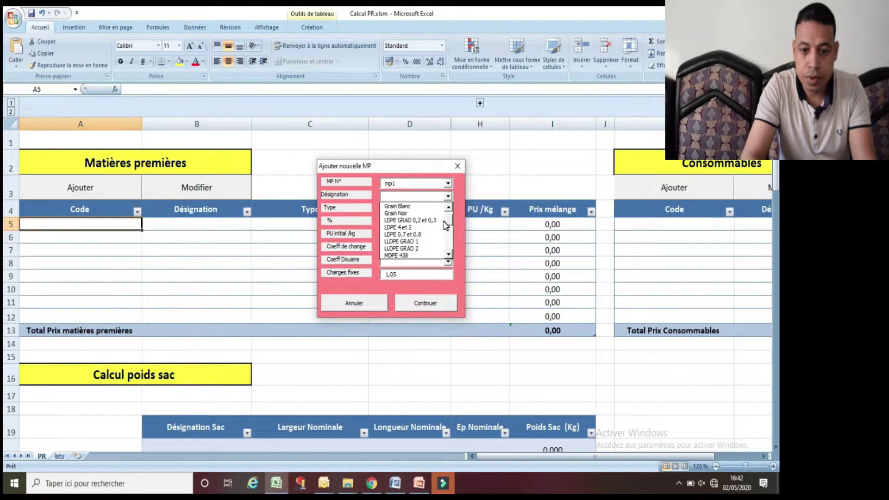
pyautogui.click(424, 221)
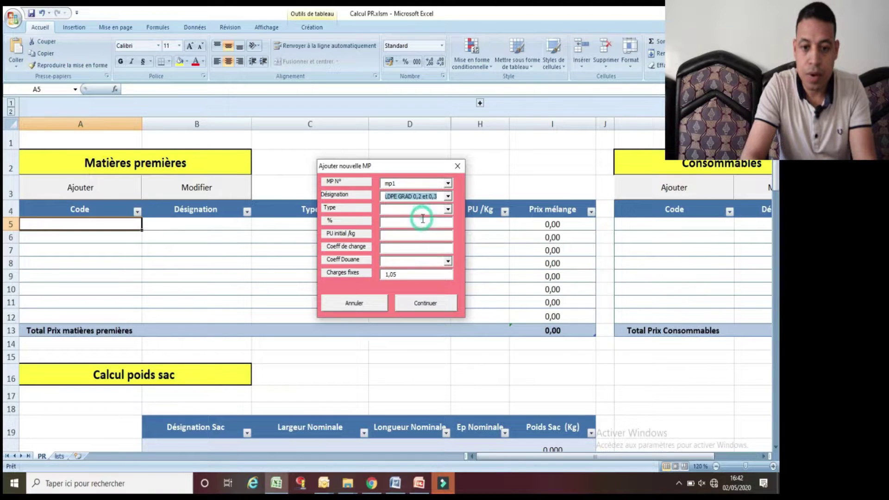
# - Set the mp1 material's type to IMPORT and its percentage to 50%
pyautogui.click(393, 208)
pyautogui.click(448, 209)
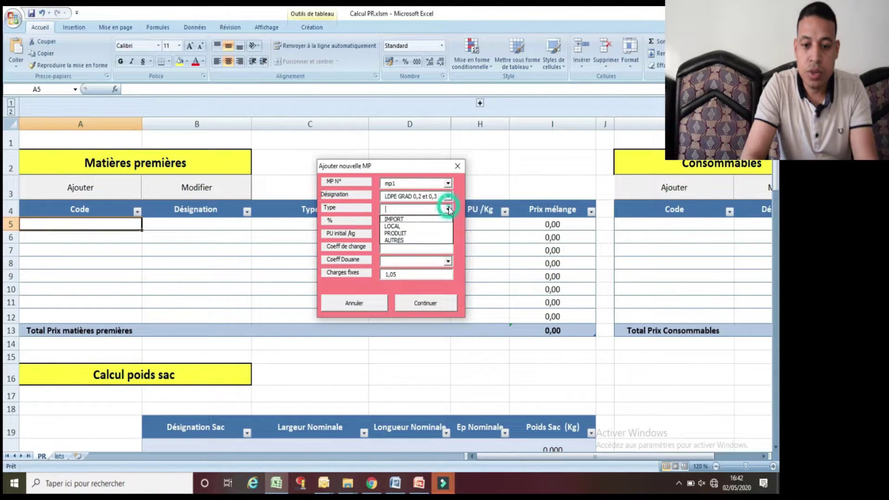
pyautogui.click(413, 220)
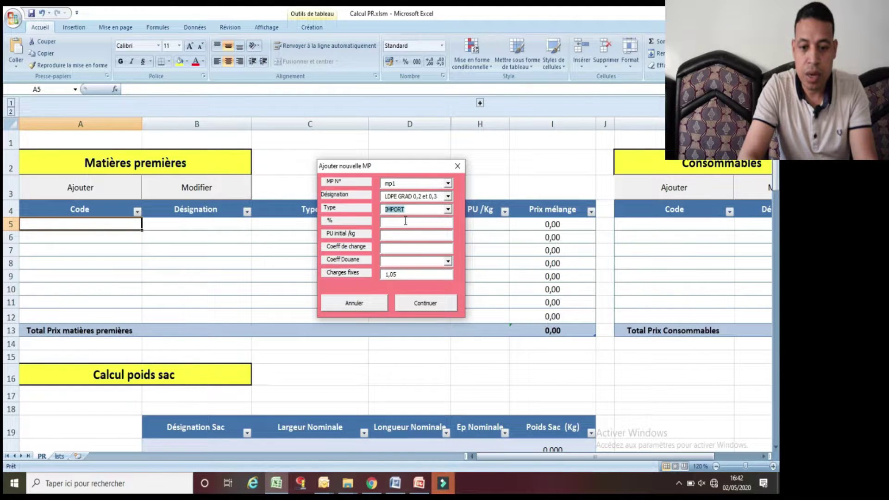
pyautogui.click(405, 222)
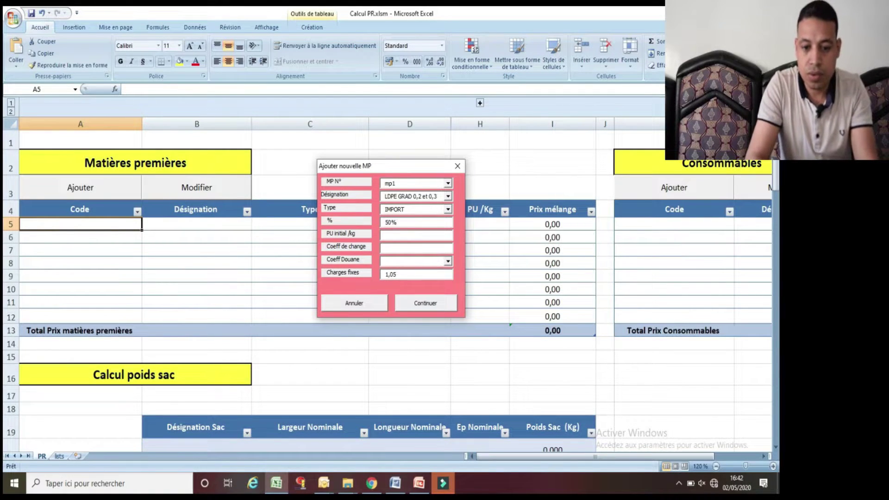
# - Enter initial unit price 1, exchange coefficient 10,8 and customs coefficient 1,002 for mp1, and add it to the table
pyautogui.click(398, 235)
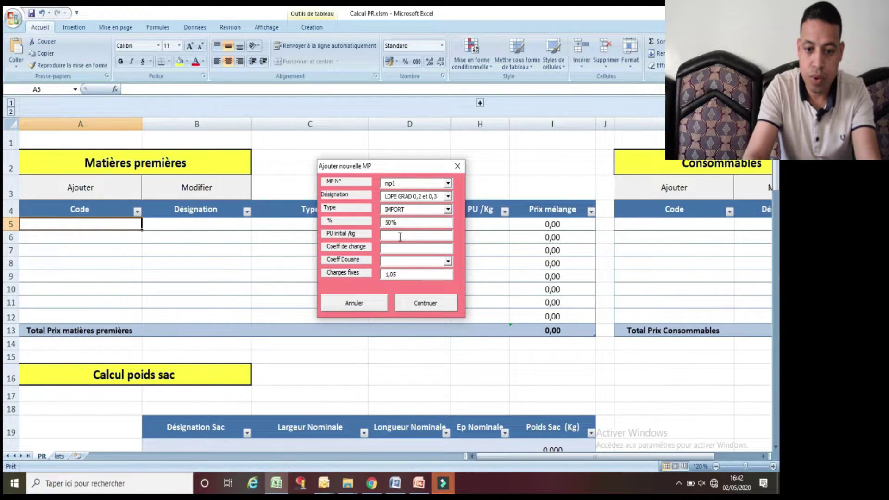
pyautogui.click(401, 248)
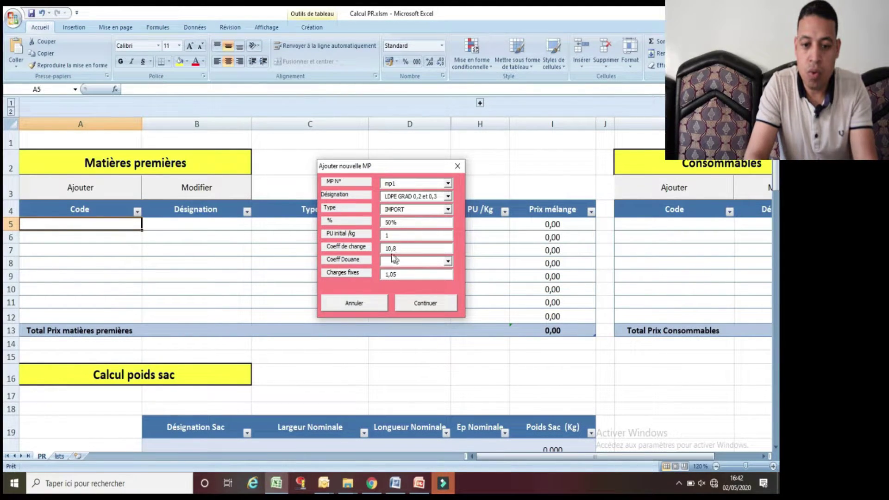
pyautogui.click(448, 261)
pyautogui.click(425, 278)
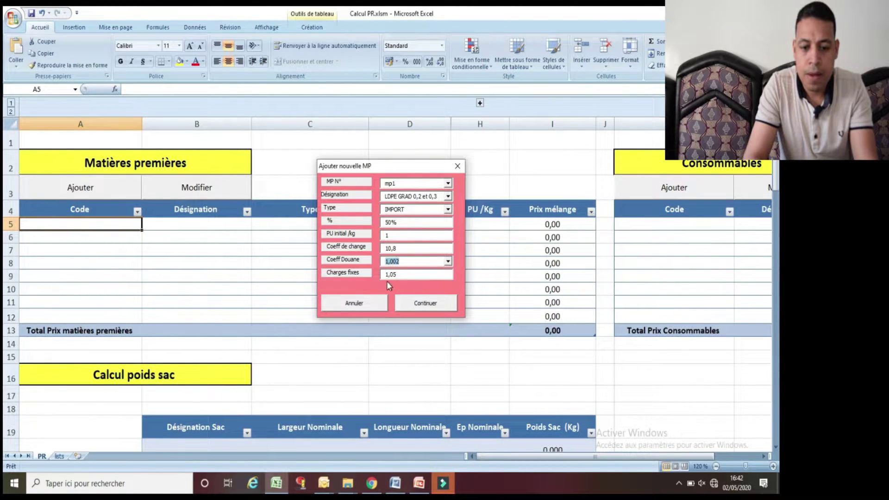
pyautogui.click(410, 271)
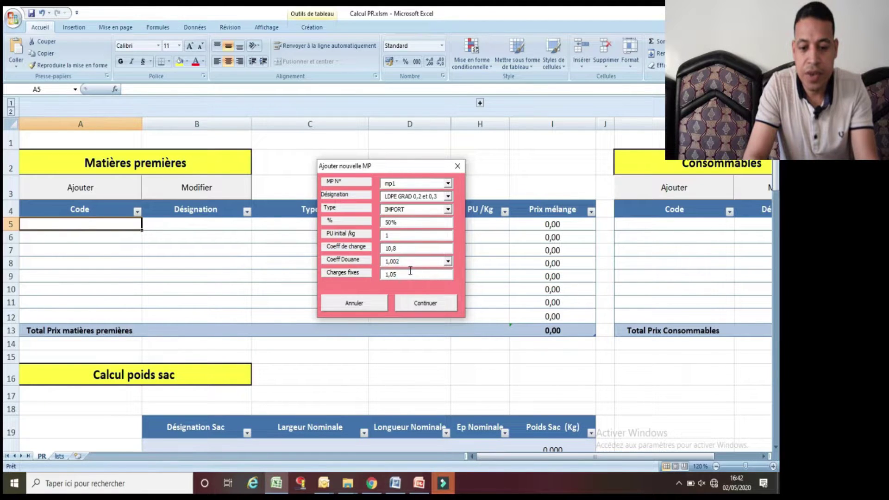
pyautogui.click(418, 303)
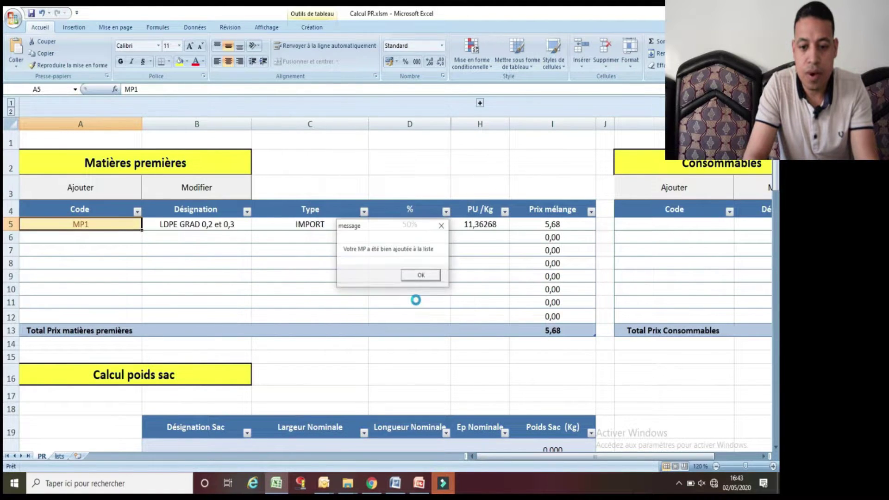
pyautogui.click(420, 276)
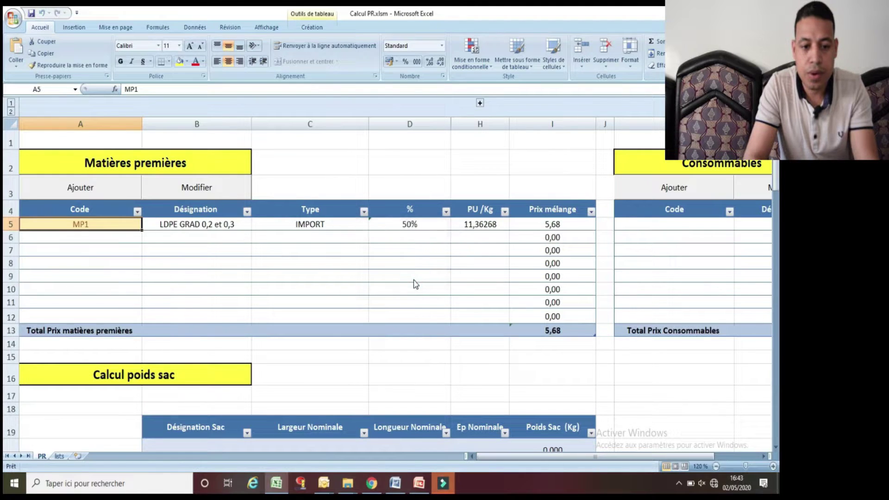
# - Start a second raw material entry with number mp2 and designation LLDPE GRAD 1
pyautogui.click(93, 185)
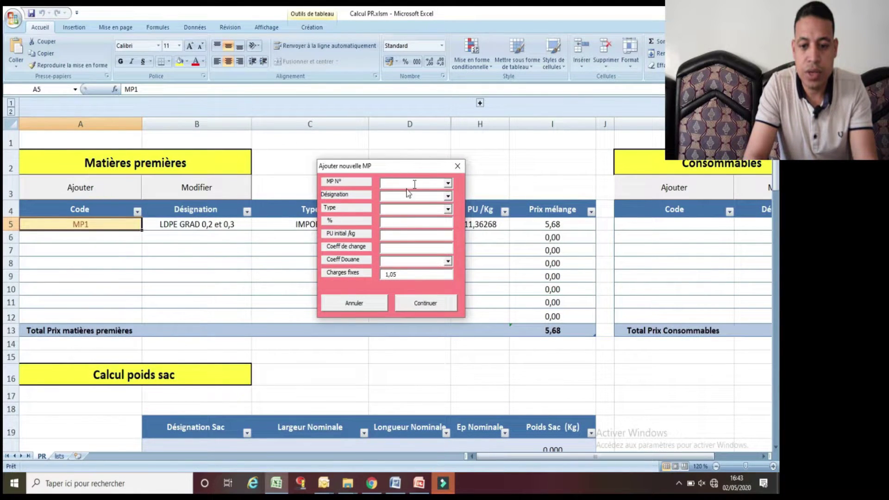
pyautogui.click(448, 183)
pyautogui.click(430, 194)
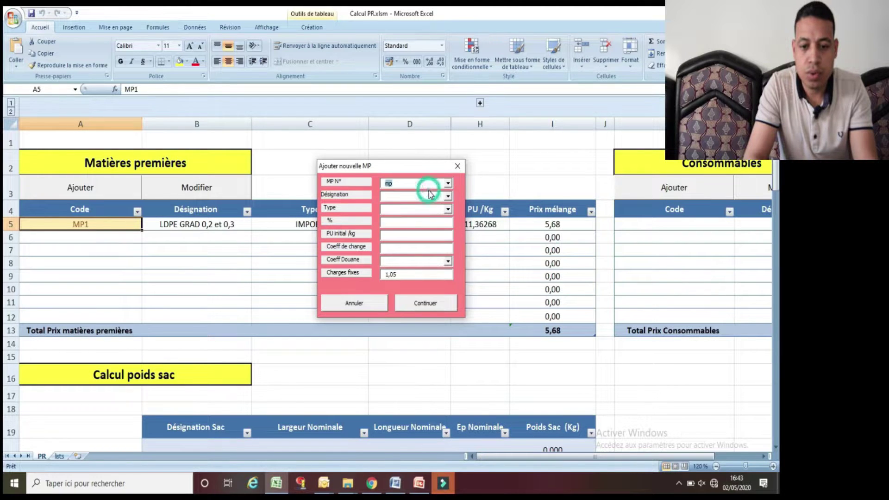
pyautogui.click(448, 197)
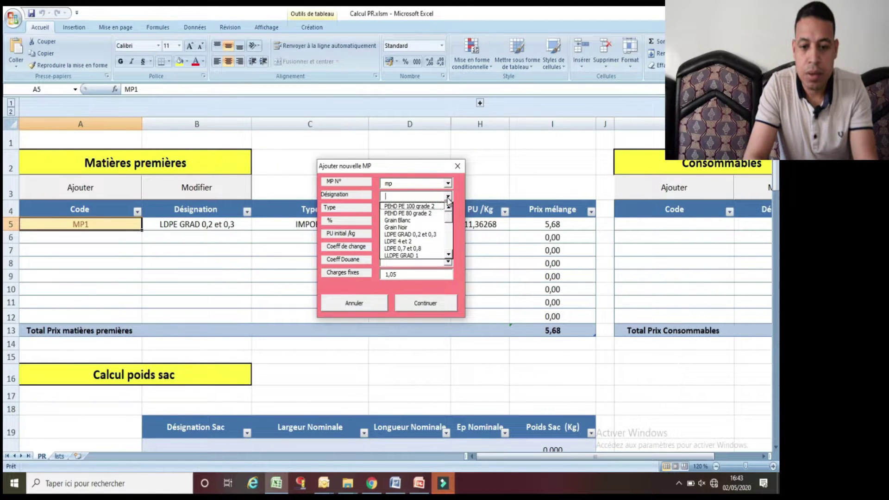
pyautogui.click(416, 183)
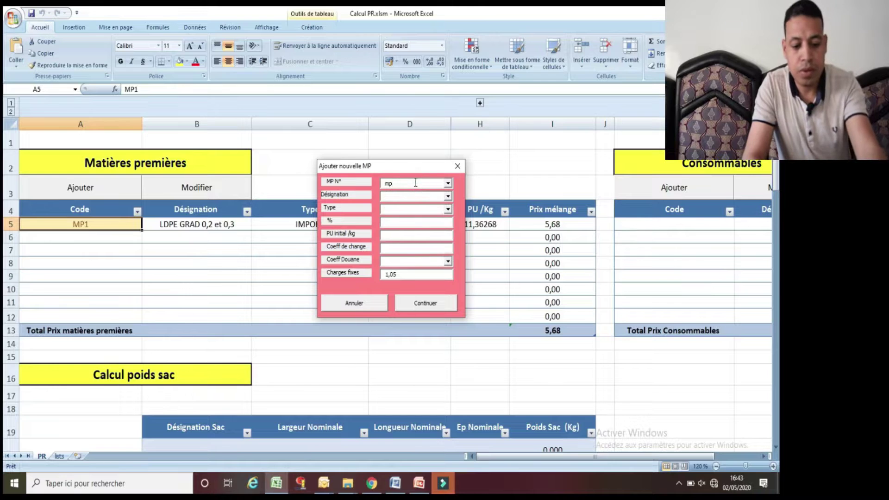
pyautogui.write('2')
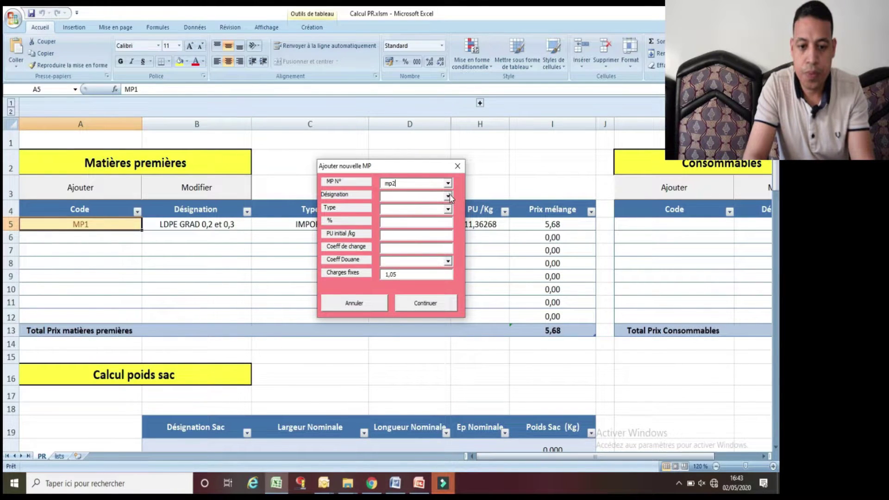
pyautogui.click(448, 209)
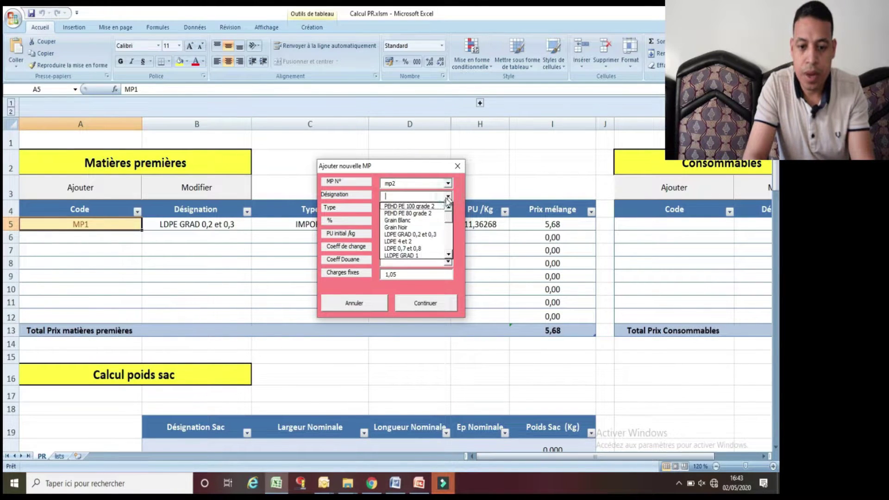
pyautogui.click(410, 248)
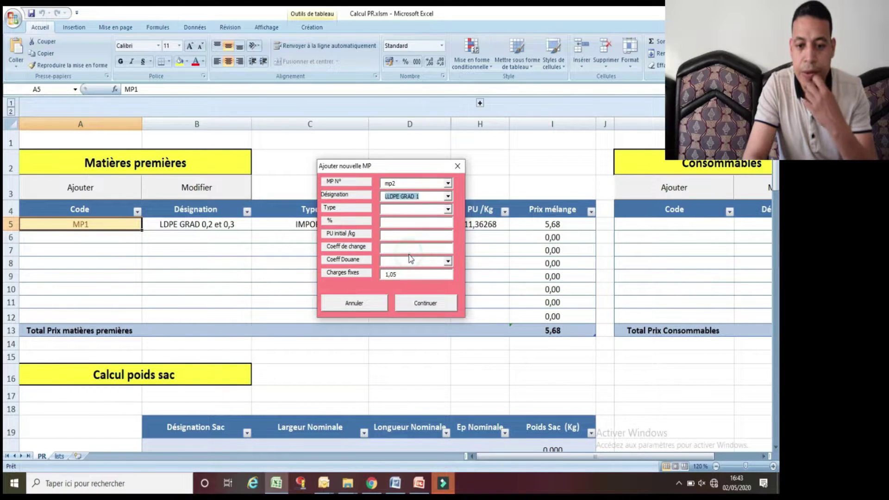
# - Set the mp2 material's type to IMPORT, its percentage to 48% and its initial unit price to 1,2
pyautogui.click(452, 209)
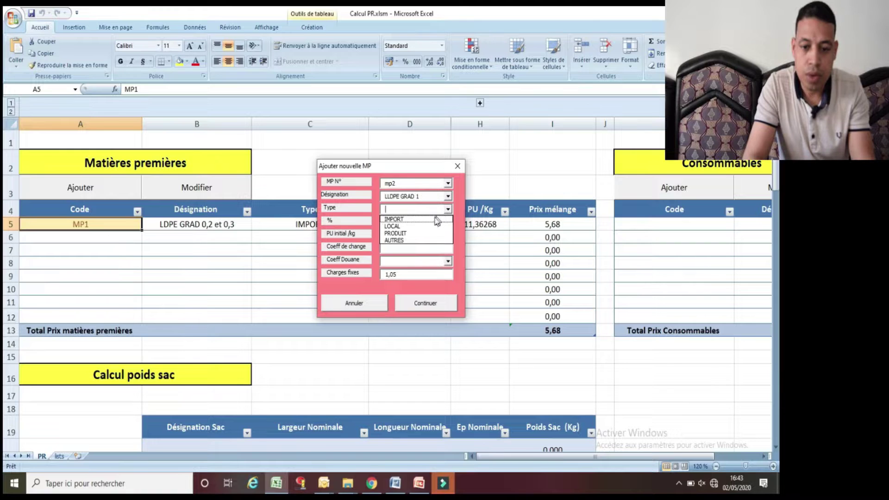
pyautogui.click(431, 220)
pyautogui.click(414, 221)
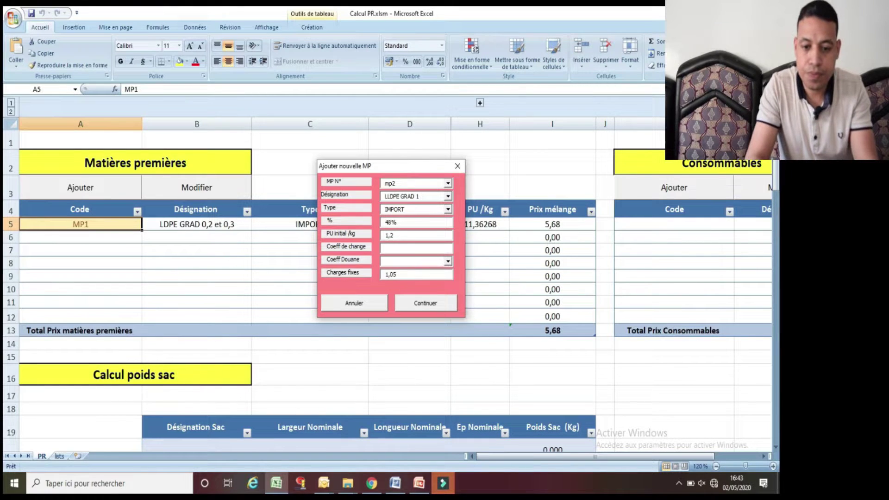
# - Enter exchange coefficient 10,8 and customs coefficient 1,002 for mp2, and add it to the table
pyautogui.click(404, 247)
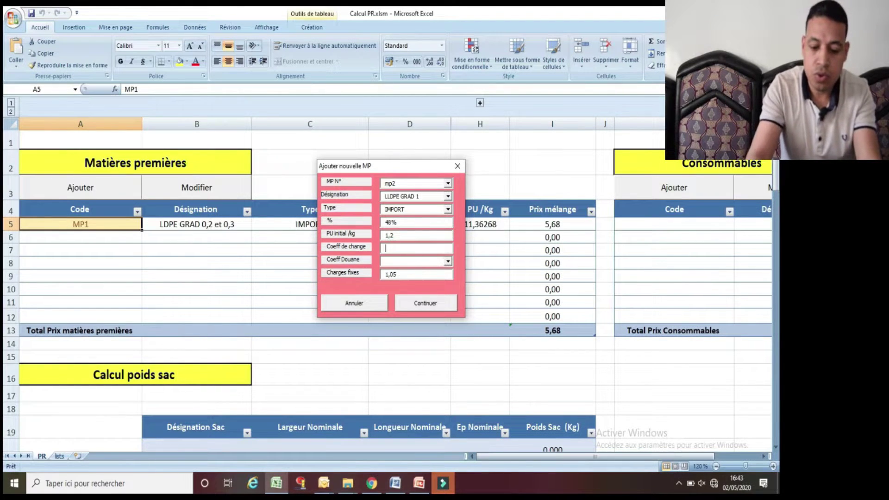
pyautogui.click(448, 262)
pyautogui.click(409, 271)
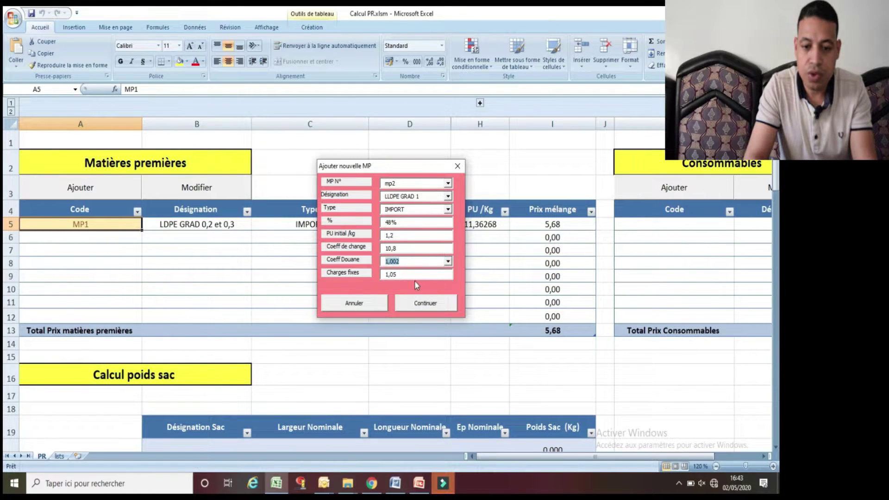
pyautogui.click(418, 303)
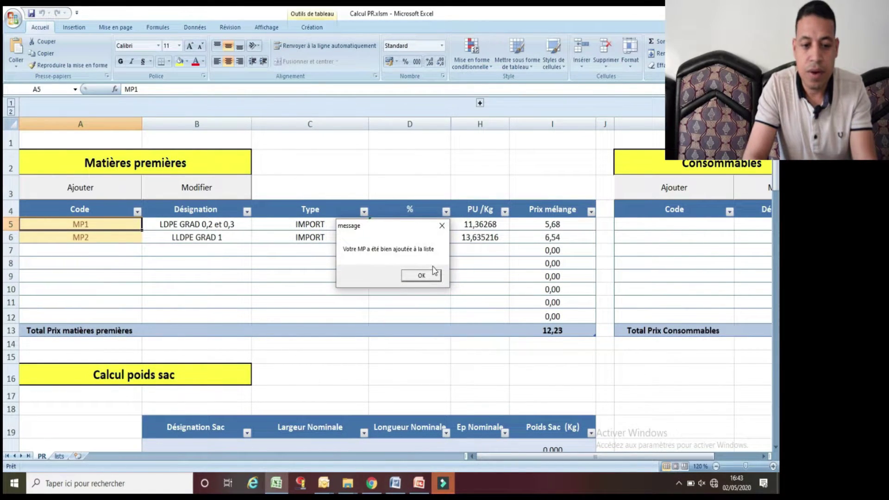
pyautogui.click(421, 277)
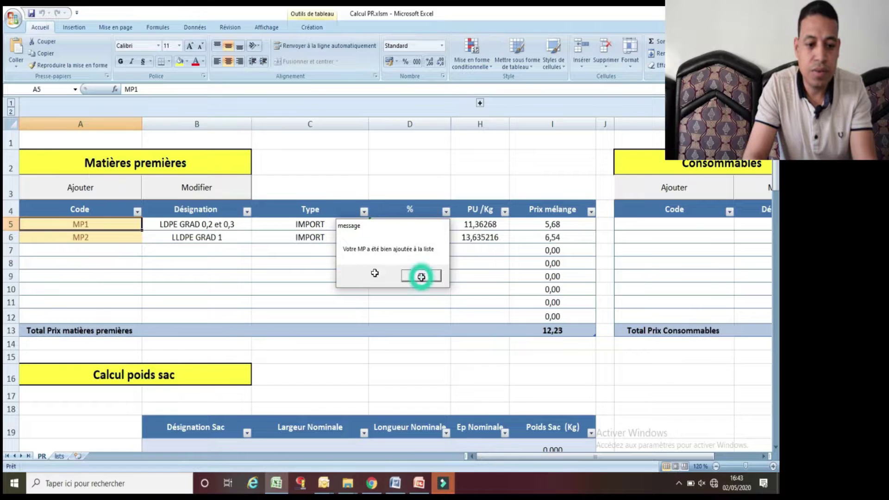
# - Start a third raw material entry with number col1 and designation MASTER BATCH BLEU
pyautogui.click(99, 248)
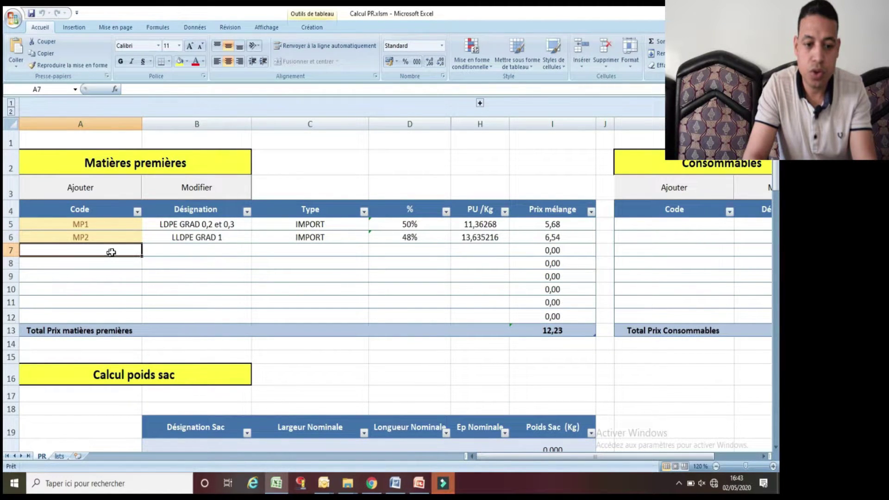
pyautogui.click(97, 185)
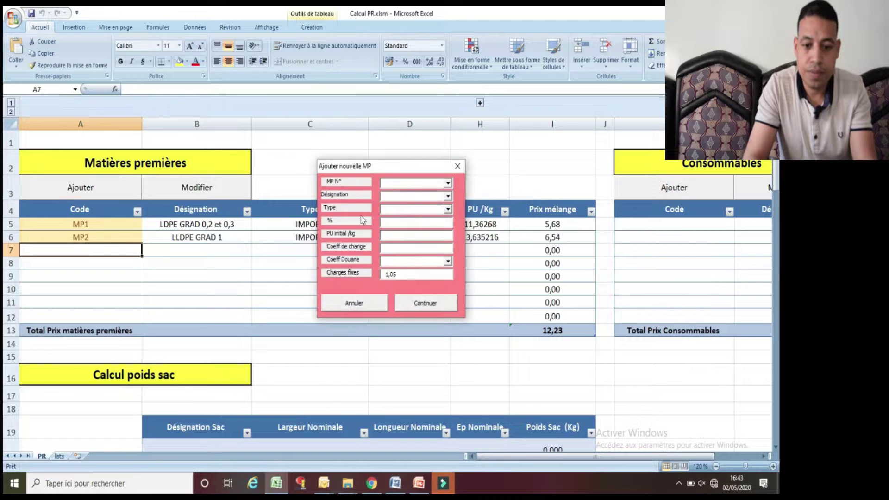
pyautogui.click(447, 183)
pyautogui.click(409, 201)
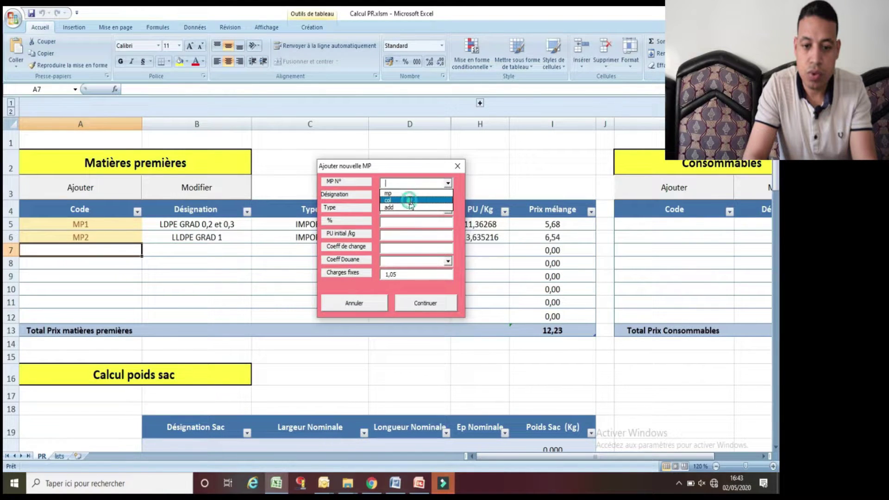
pyautogui.click(407, 183)
pyautogui.write('1')
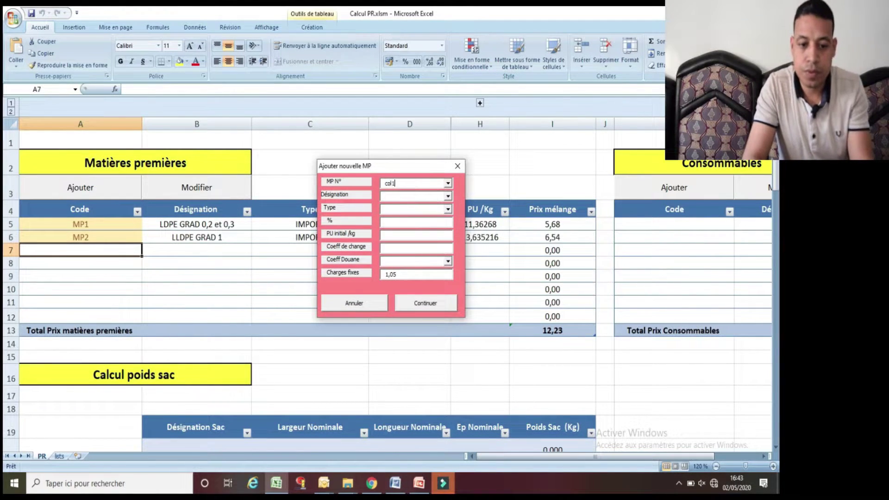
pyautogui.click(448, 196)
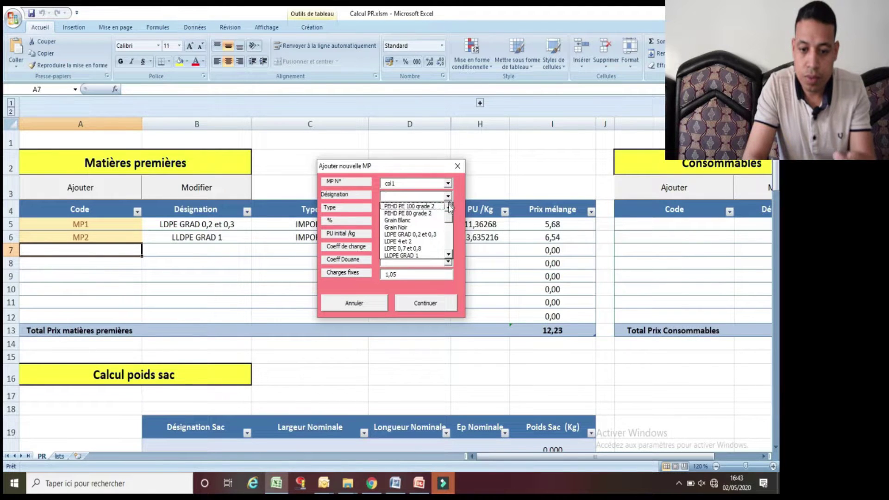
pyautogui.moveTo(448, 216); pyautogui.dragTo(448, 235)
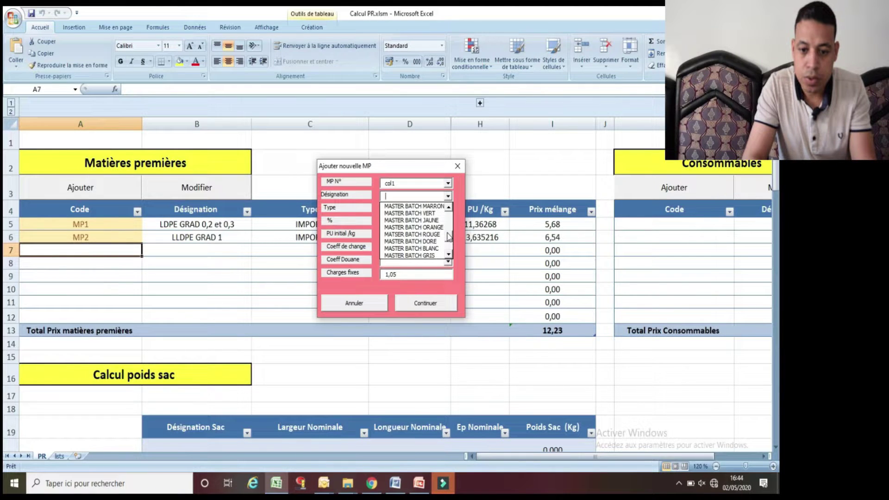
pyautogui.click(448, 234)
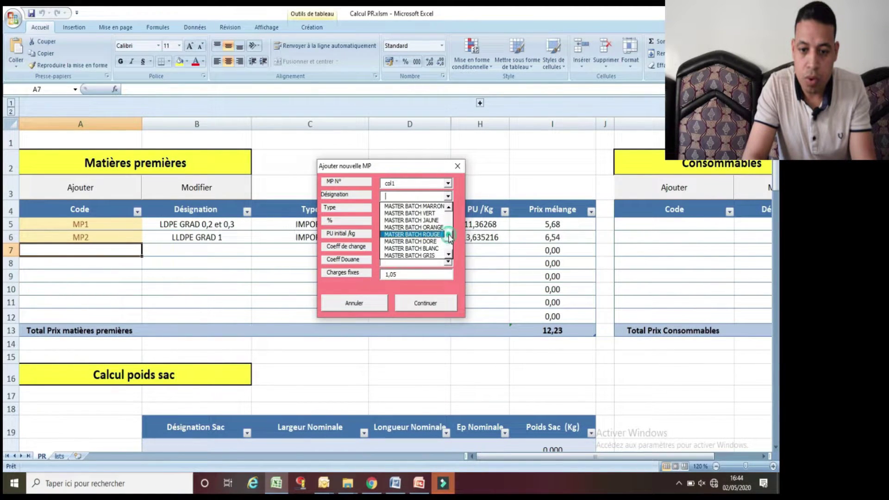
pyautogui.click(415, 230)
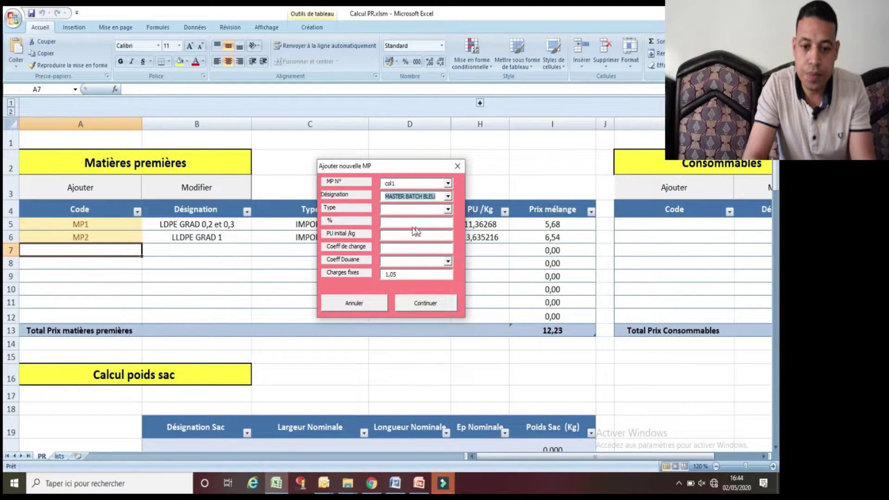
# - Set the col1 material's type to LOCAL, its percentage to 2% and its initial unit price to 60
pyautogui.click(447, 209)
pyautogui.click(417, 227)
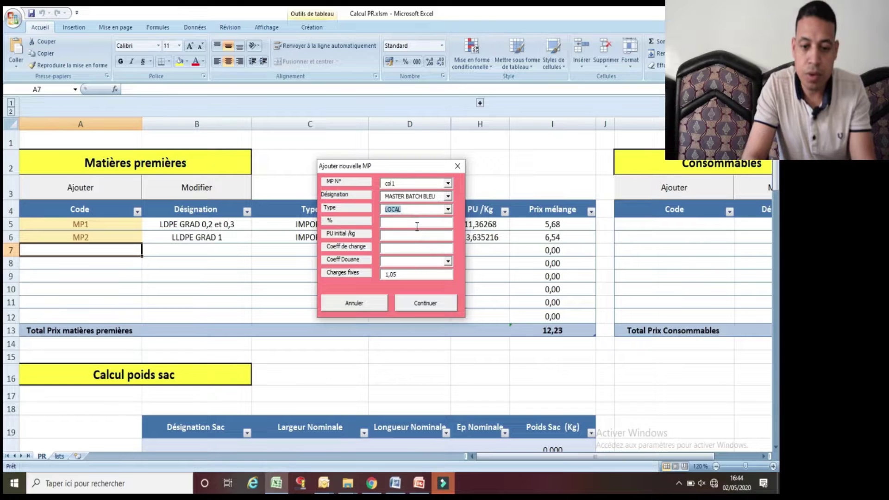
pyautogui.click(401, 222)
pyautogui.write('2')
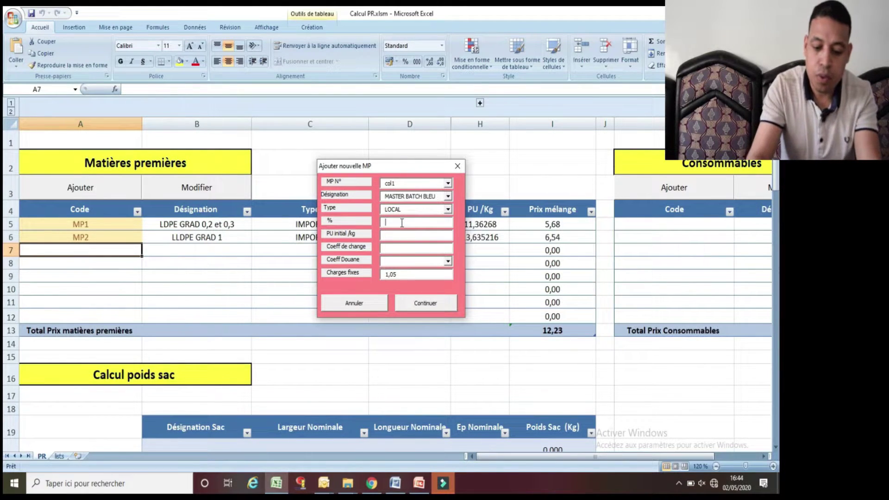
pyautogui.write('%')
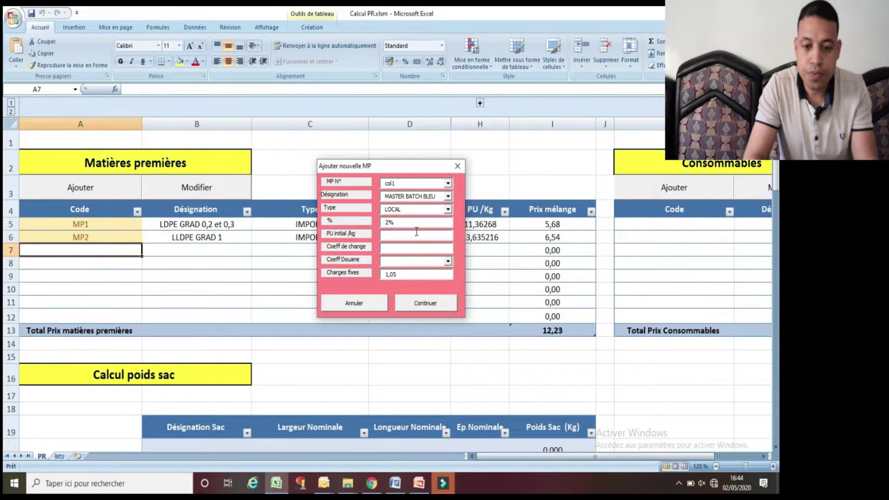
pyautogui.click(409, 235)
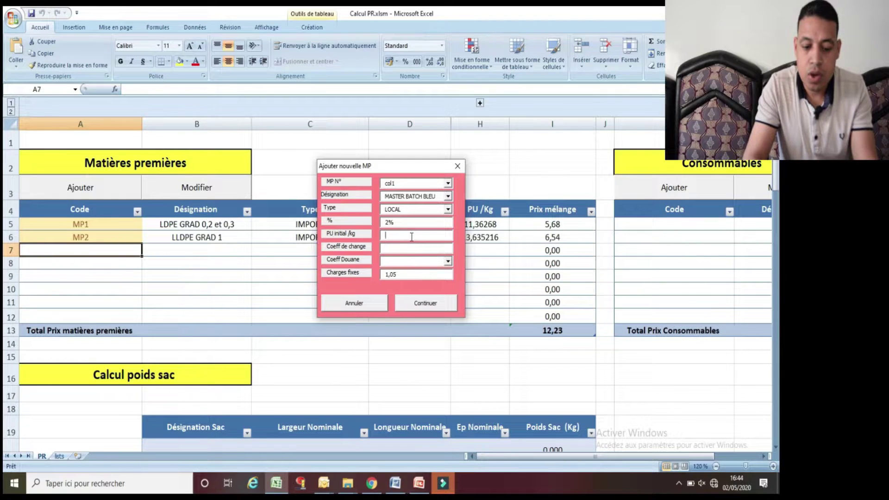
pyautogui.write('6')
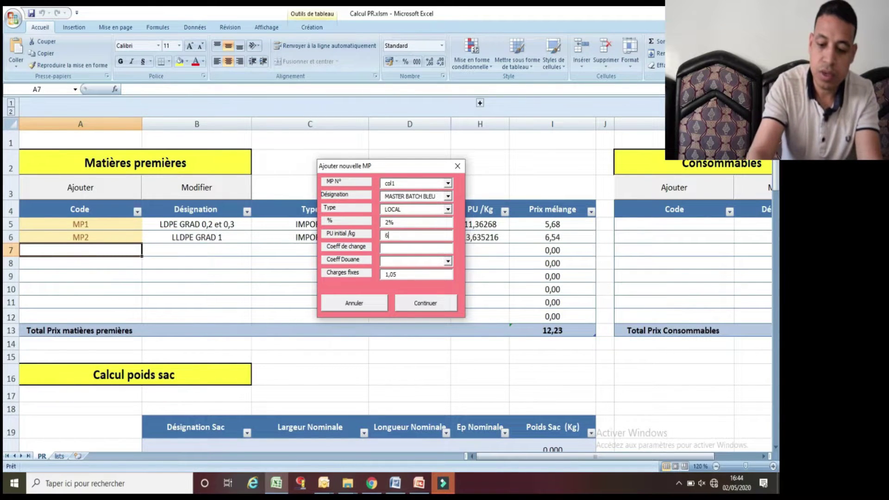
pyautogui.write('0')
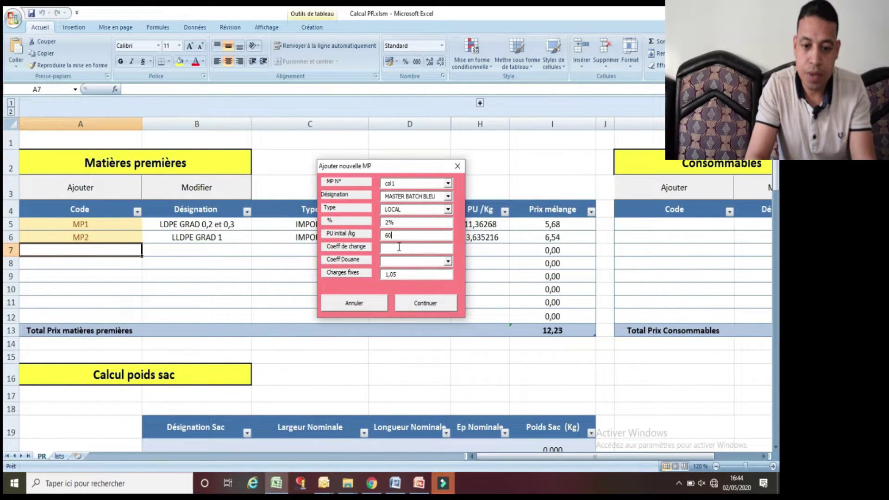
# - Enter exchange coefficient 1 and customs coefficient 1 for col1, and add it to the raw materials table
pyautogui.click(394, 249)
pyautogui.write('1')
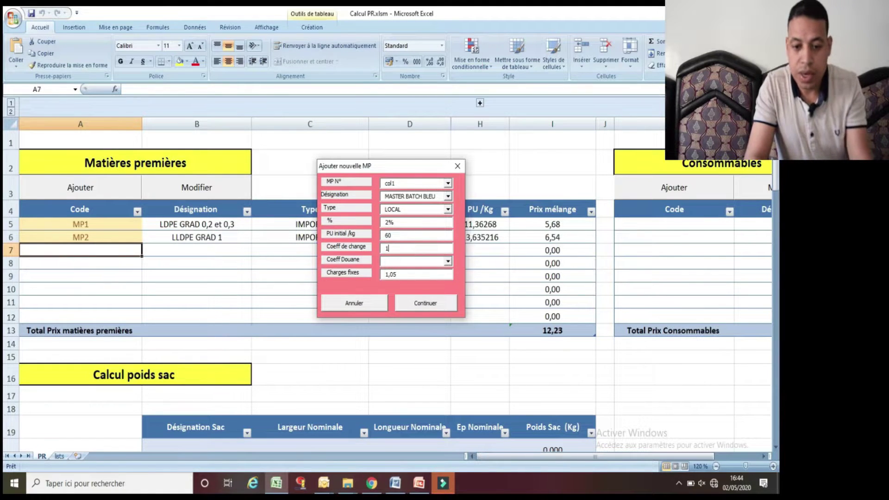
pyautogui.click(449, 261)
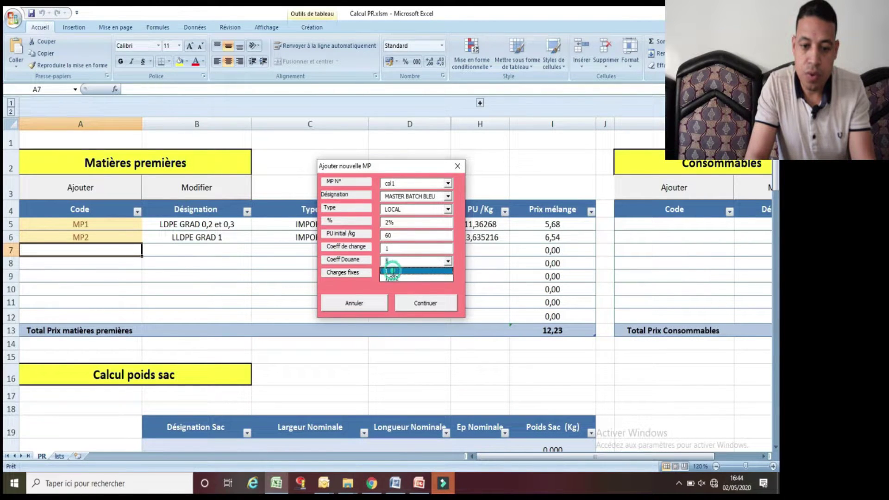
pyautogui.click(403, 270)
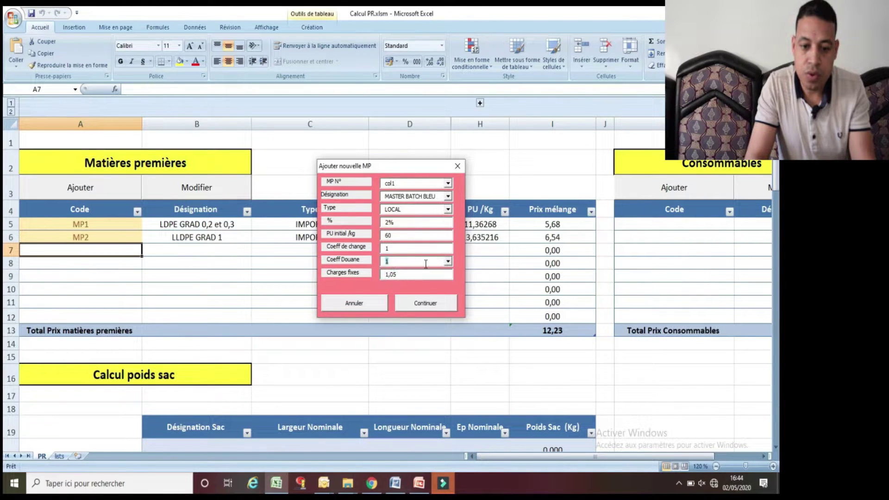
pyautogui.click(424, 303)
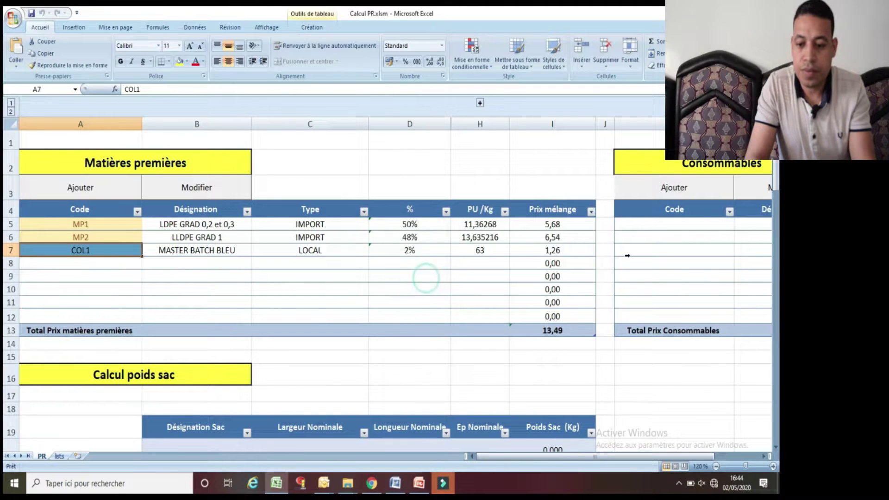
pyautogui.click(421, 277)
# - Start a new entry for the Consommables table with number CONSO1 and designation SCOTCH 33 mm
pyautogui.moveTo(576, 460); pyautogui.dragTo(602, 458)
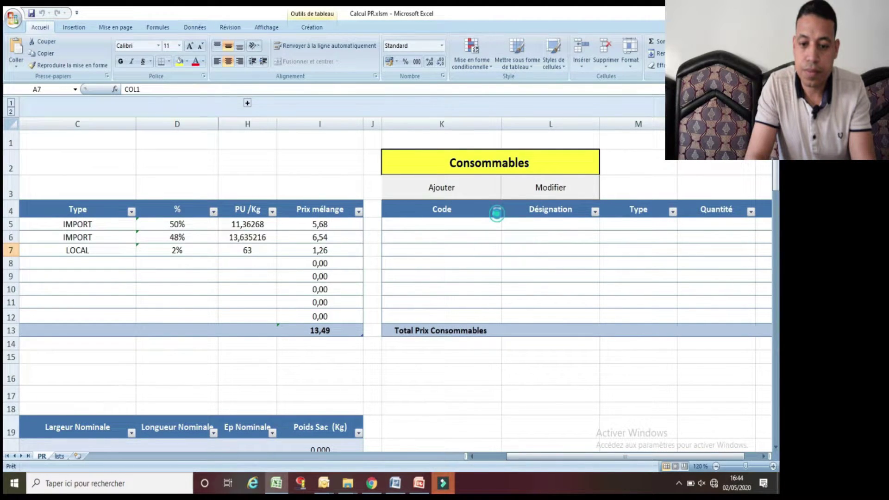
pyautogui.click(498, 213)
pyautogui.click(461, 181)
pyautogui.click(458, 183)
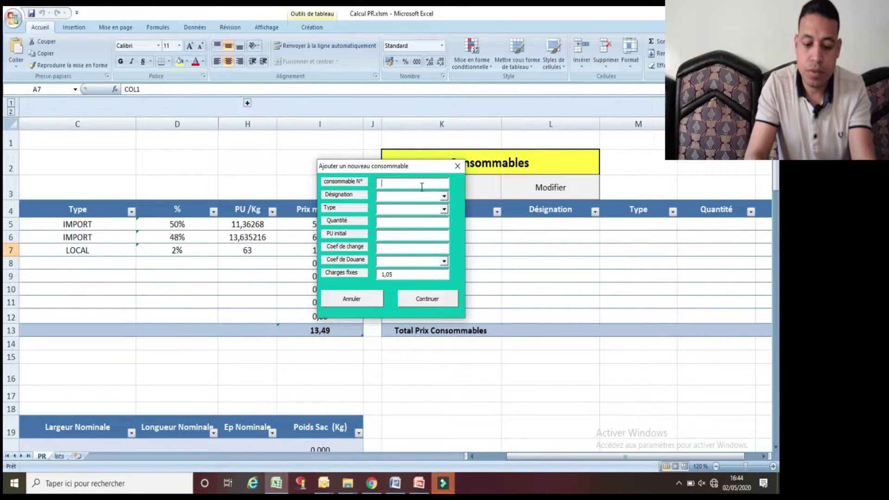
pyautogui.write('CONSO1')
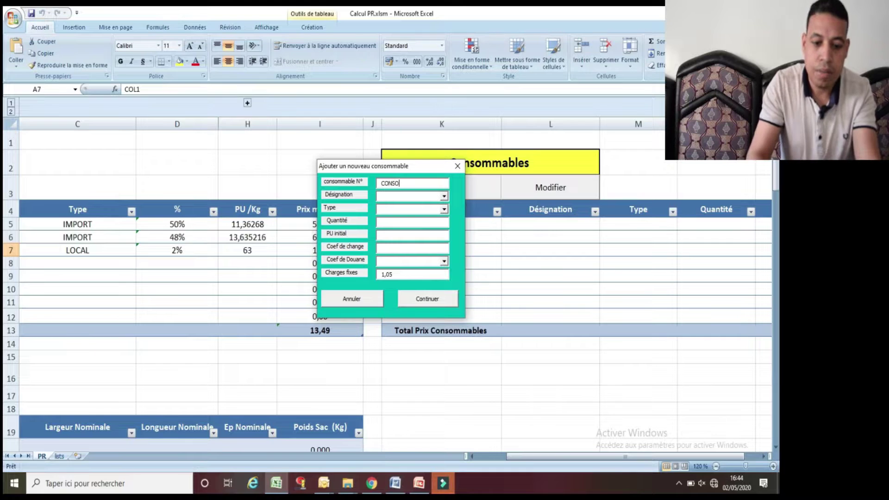
pyautogui.click(444, 197)
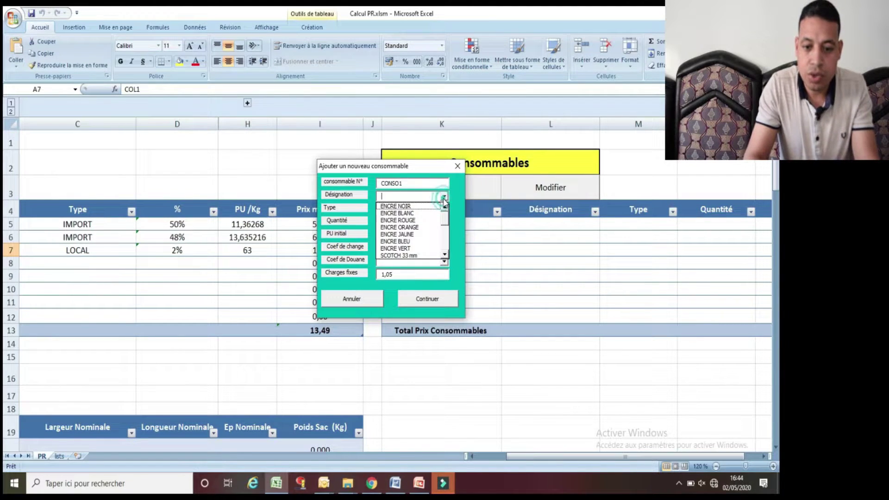
pyautogui.moveTo(444, 220); pyautogui.dragTo(445, 224)
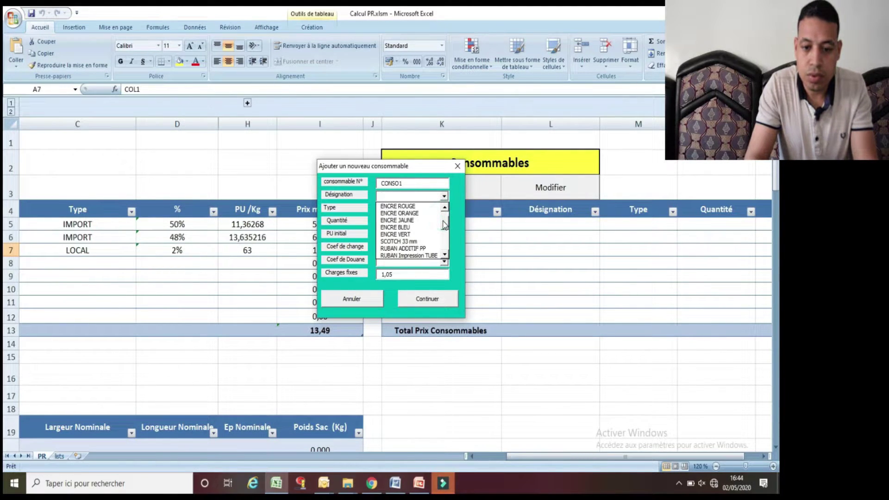
pyautogui.click(408, 241)
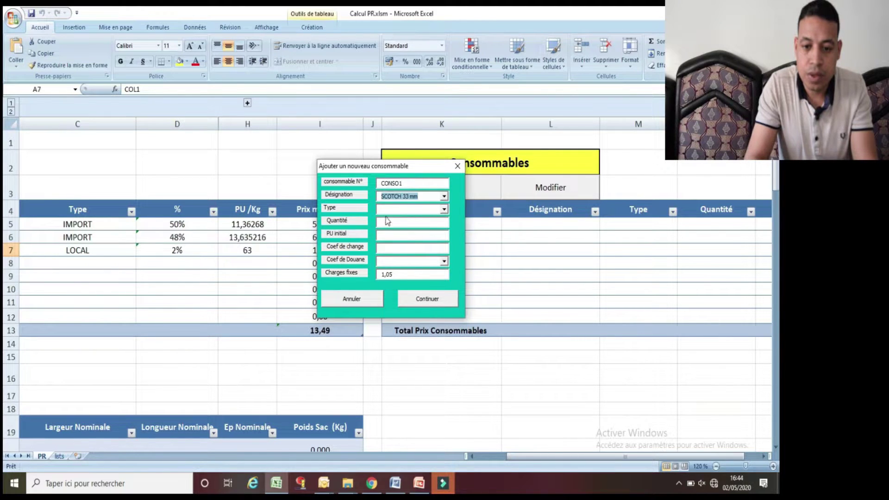
# - Set the CONSO1 consumable's type to LOCAL, its quantity to 0,002 and its initial unit price to 10
pyautogui.click(444, 210)
pyautogui.click(412, 226)
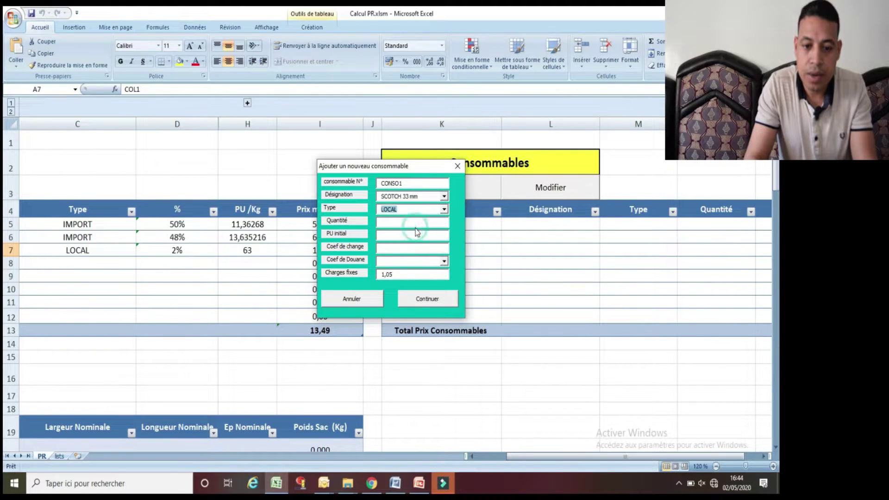
pyautogui.click(385, 221)
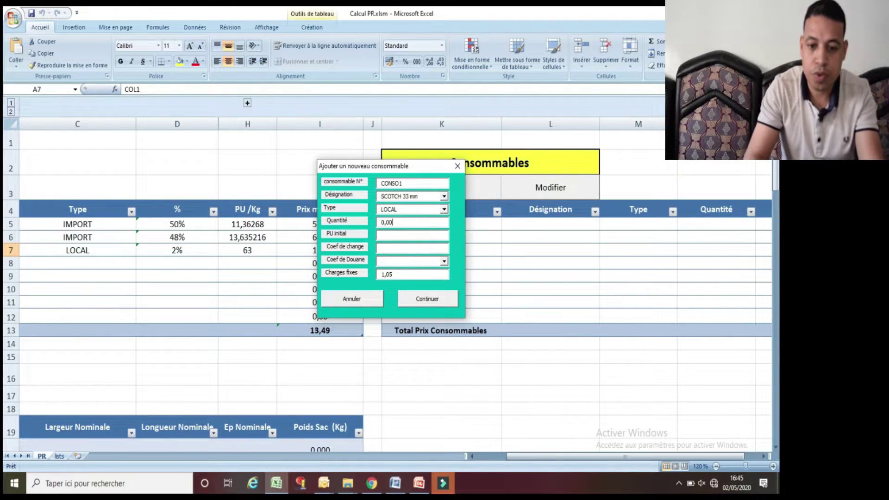
pyautogui.click(402, 234)
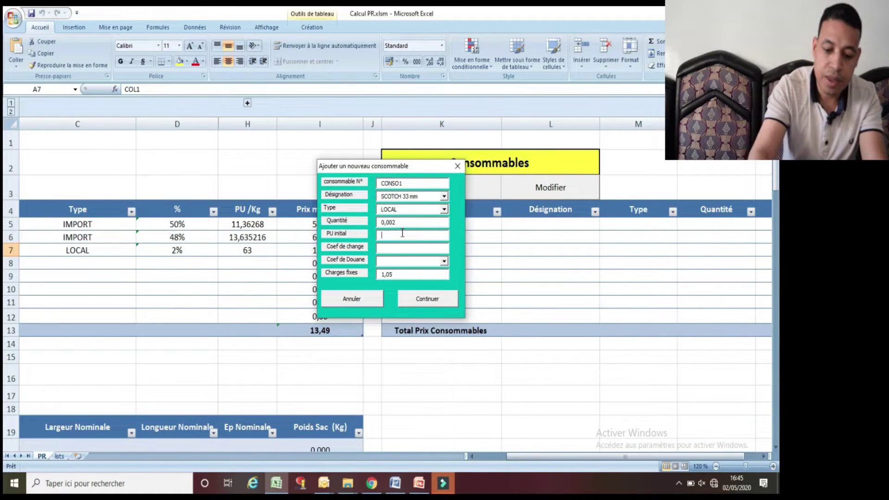
pyautogui.write('10')
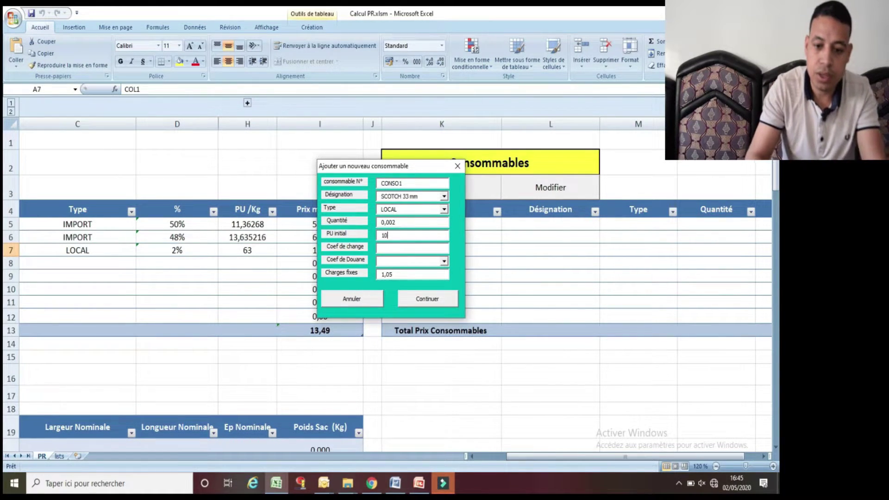
# - Enter exchange coefficient 1 and customs coefficient 1 for CONSO1, and add it to the consumables table
pyautogui.click(402, 248)
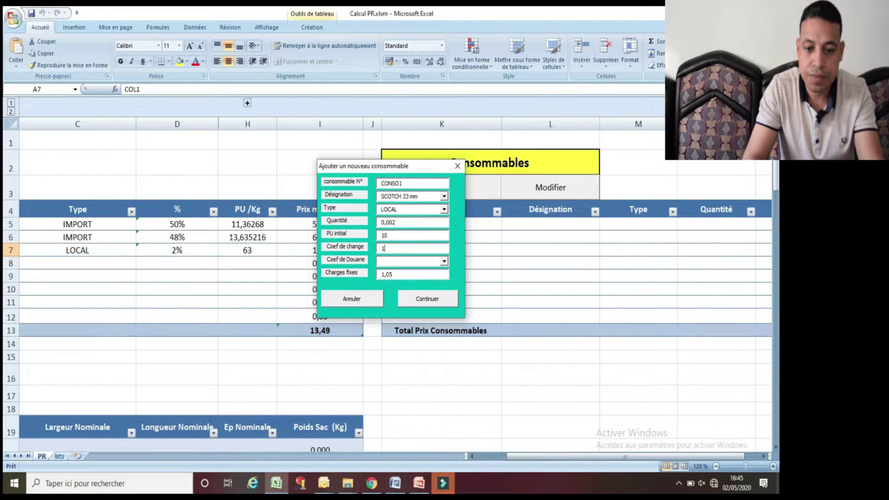
pyautogui.click(444, 261)
pyautogui.click(416, 272)
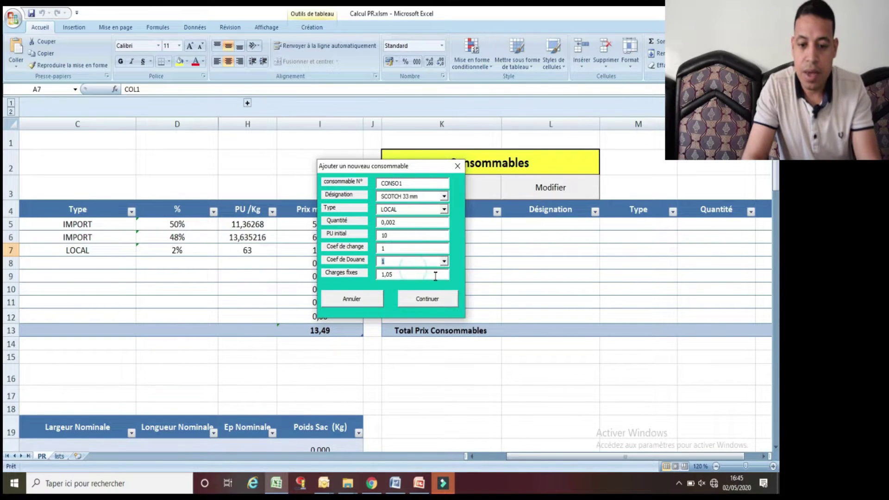
pyautogui.click(427, 298)
pyautogui.click(435, 277)
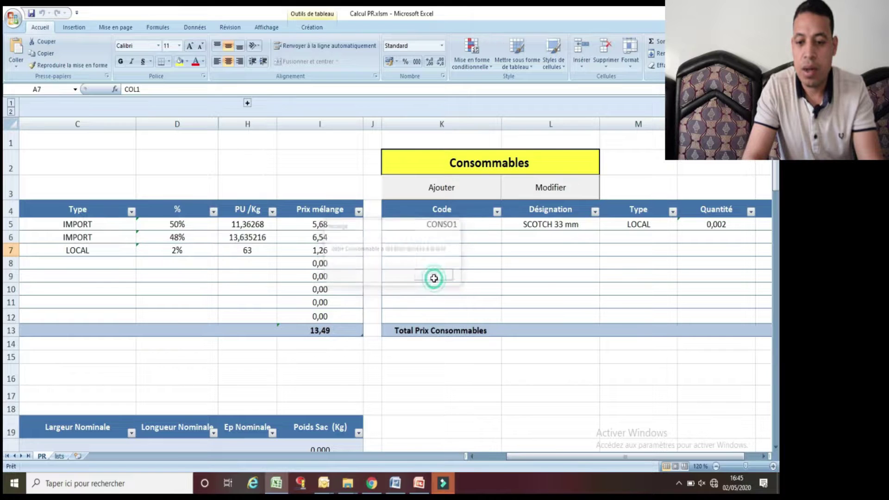
# - Examine the price columns of the consumables table and the weight calculation sections below the raw materials table
pyautogui.moveTo(609, 456); pyautogui.dragTo(622, 452)
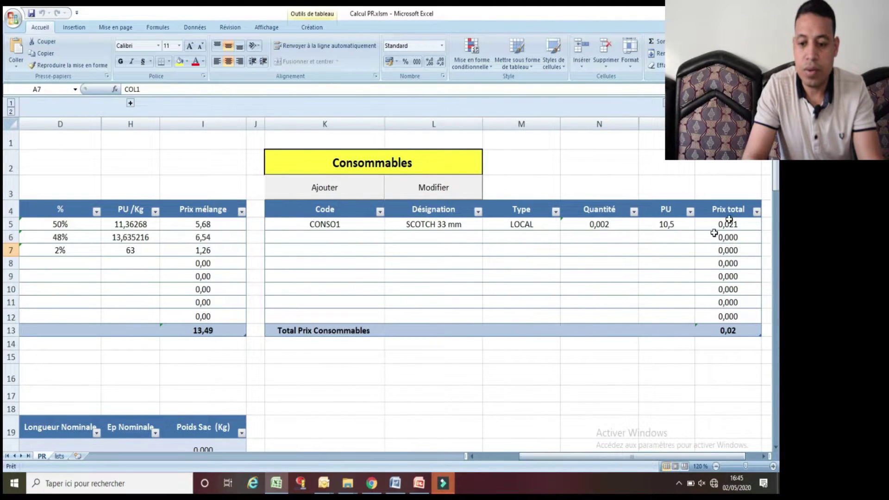
pyautogui.click(486, 456)
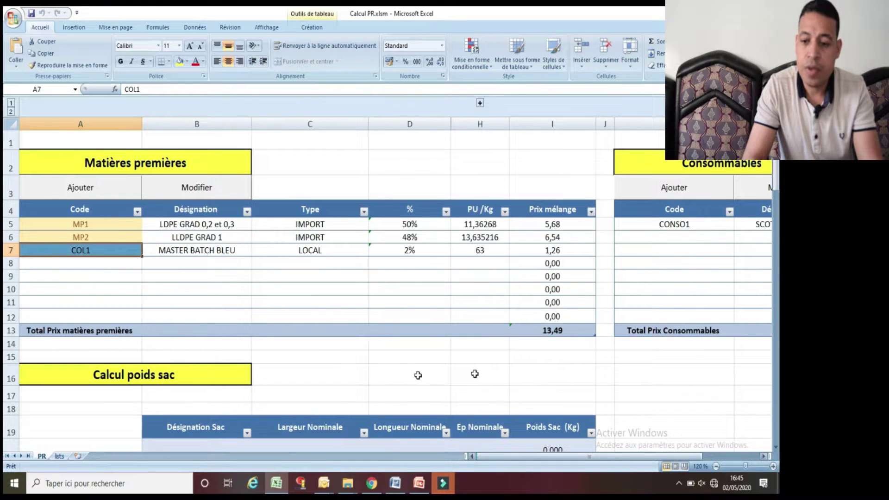
pyautogui.scroll(-2, 5, 157)
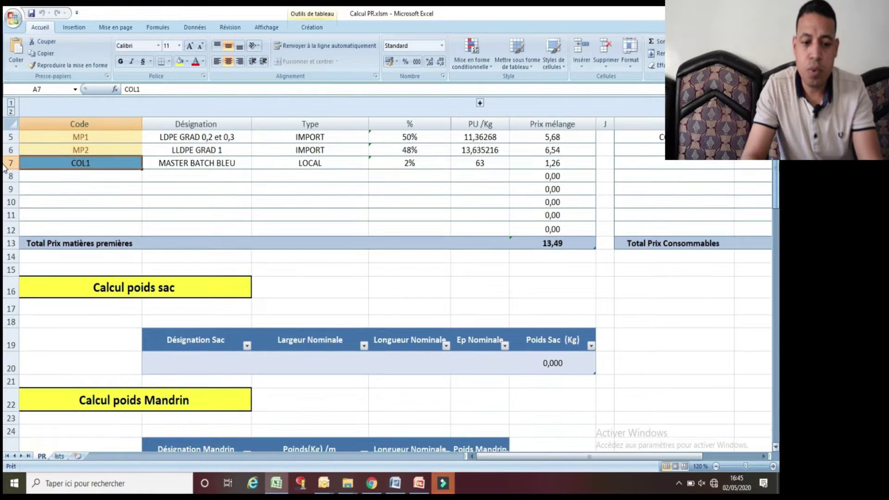
pyautogui.scroll(-2, 4, 168)
pyautogui.scroll(3, 3, 160)
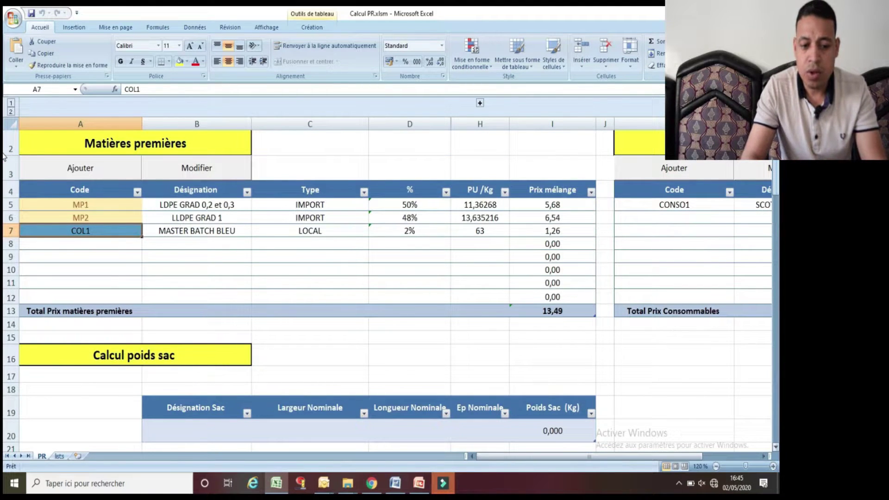
# - Fill the Calcul poids sac row with designation SAC BLEU, nominal width 30, nominal length 50 and nominal thickness 30
pyautogui.scroll(-1, 4, 157)
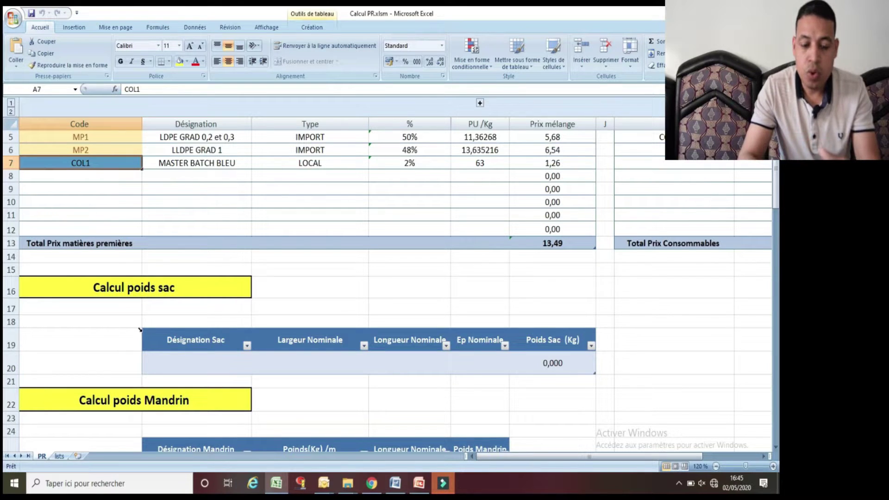
pyautogui.click(175, 359)
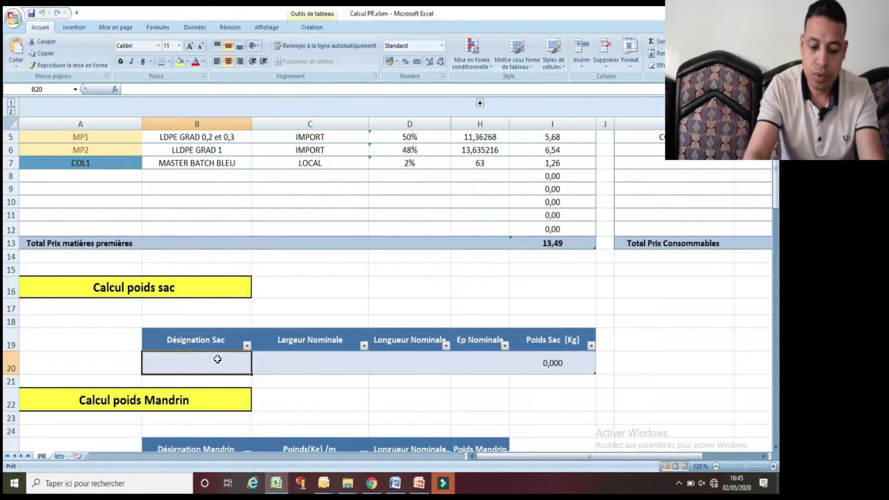
pyautogui.write('SAC BLEU')
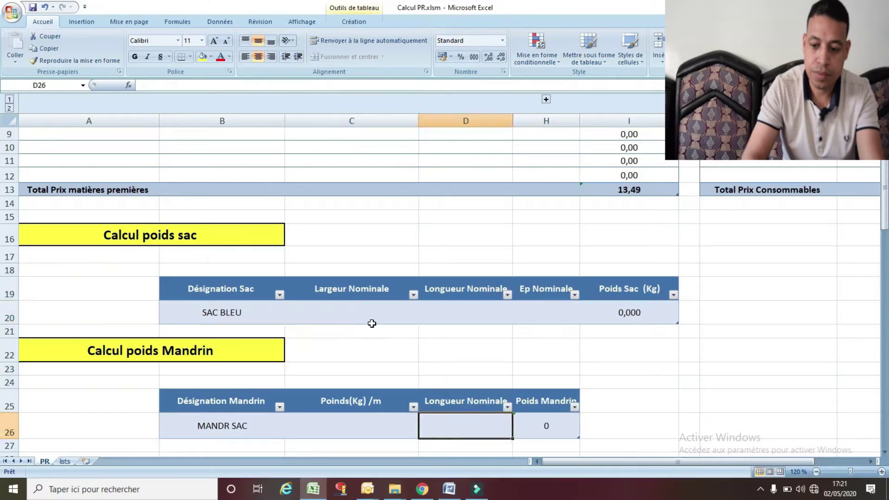
pyautogui.click(341, 318)
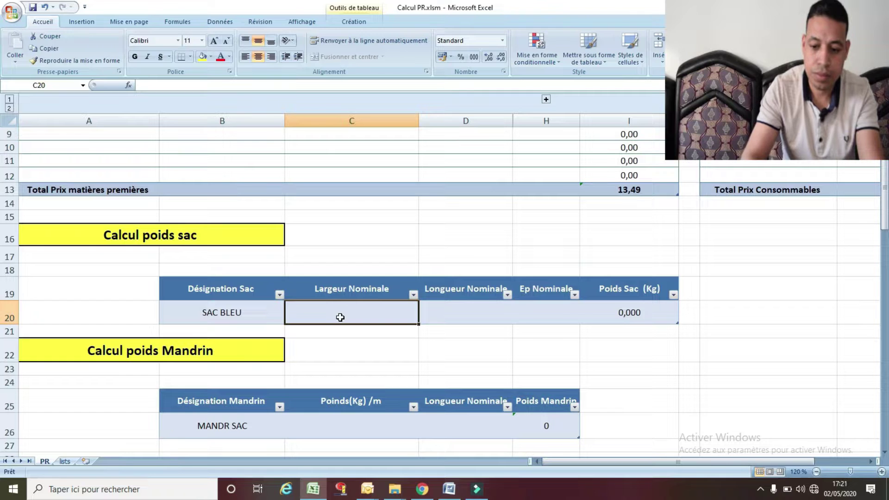
pyautogui.write('30')
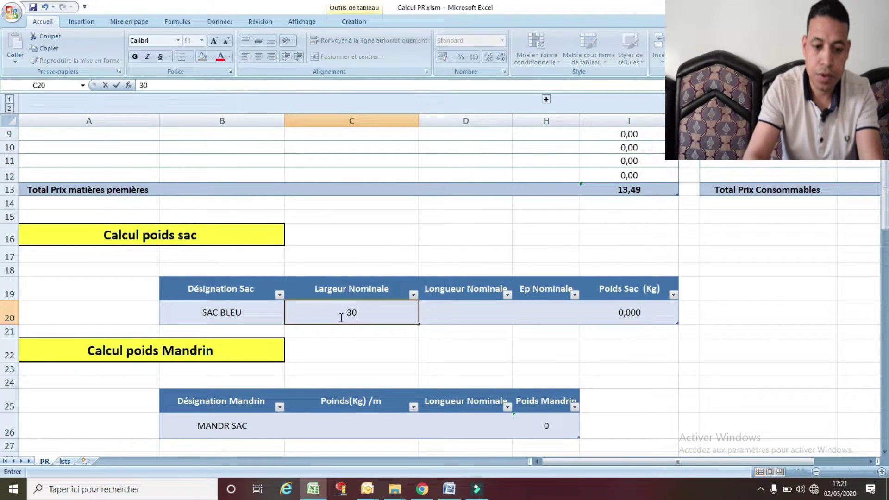
pyautogui.click(464, 313)
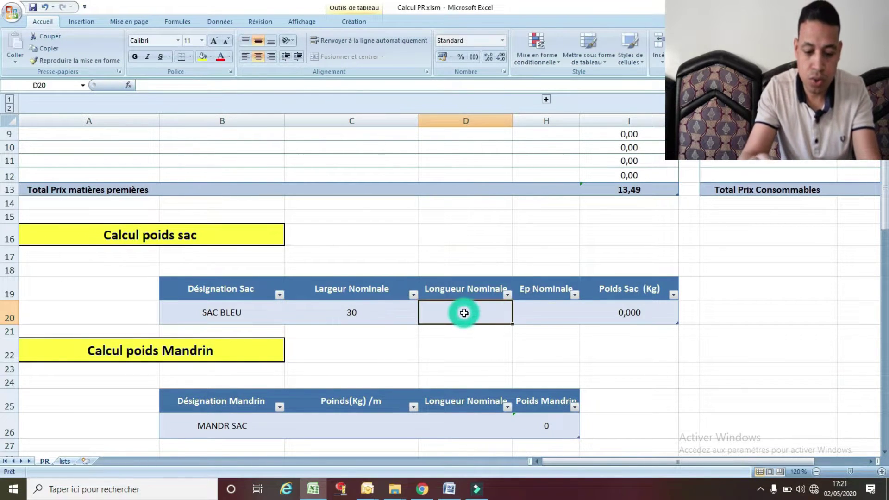
pyautogui.write('50')
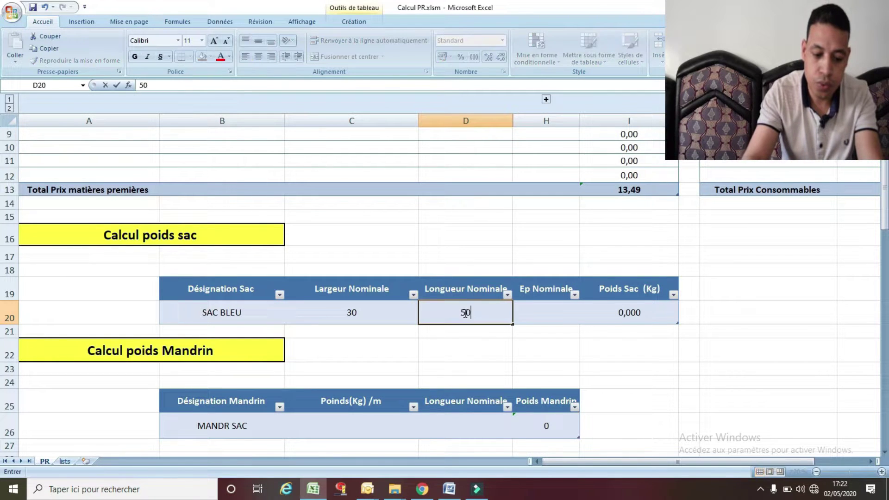
pyautogui.click(535, 306)
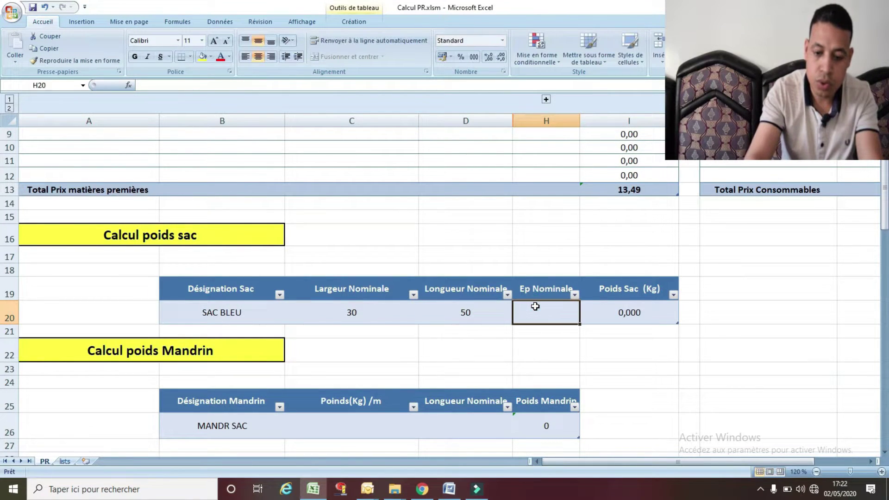
pyautogui.write('30')
pyautogui.click(653, 356)
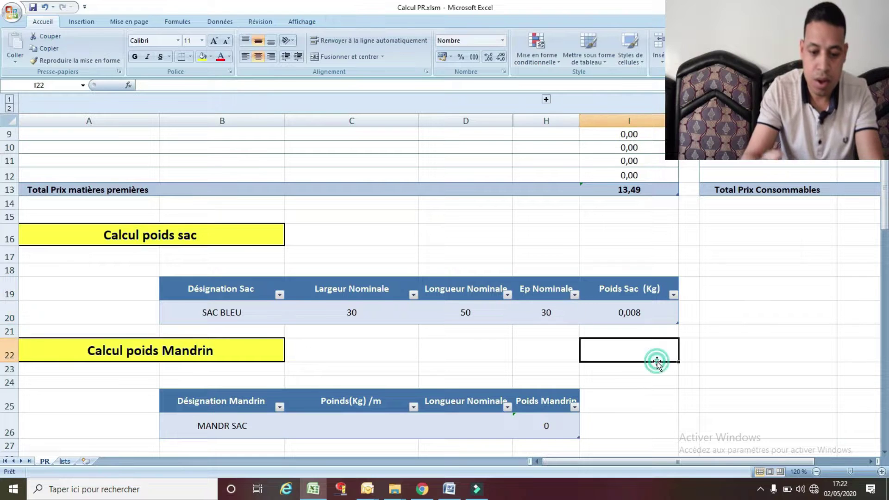
# - Enter 1,4 kg per metre and nominal length 100 for MANDR SAC in the Calcul poids Mandrin table, and widen column H
pyautogui.moveTo(885, 192); pyautogui.dragTo(884, 205)
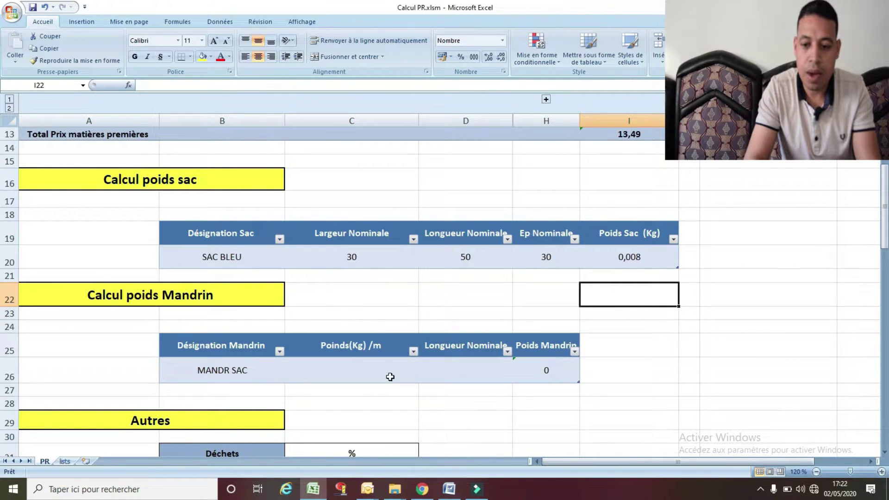
pyautogui.click(443, 369)
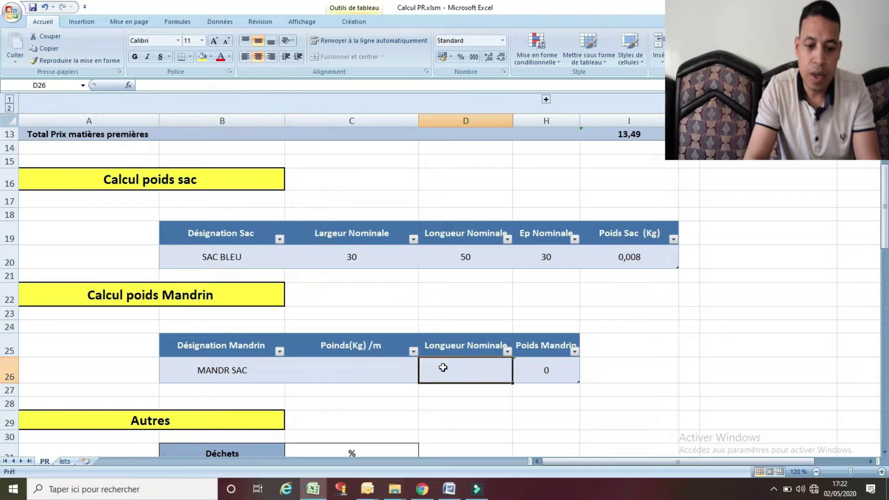
pyautogui.click(360, 368)
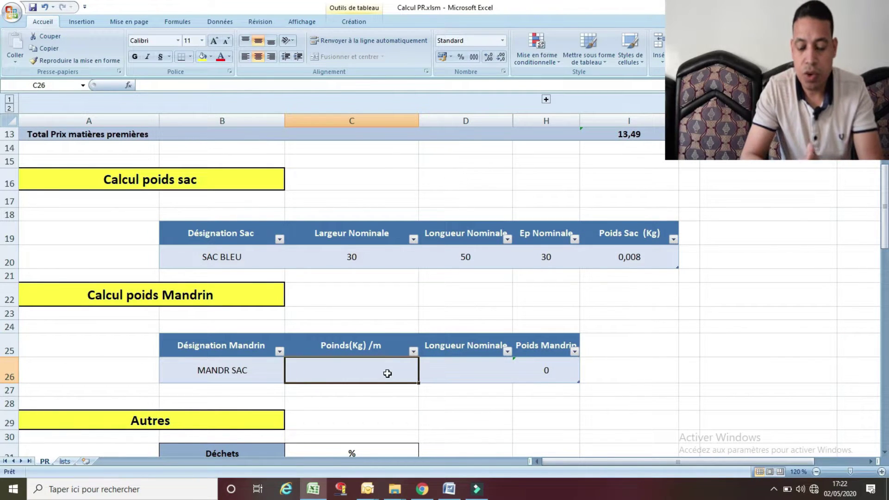
pyautogui.write('1')
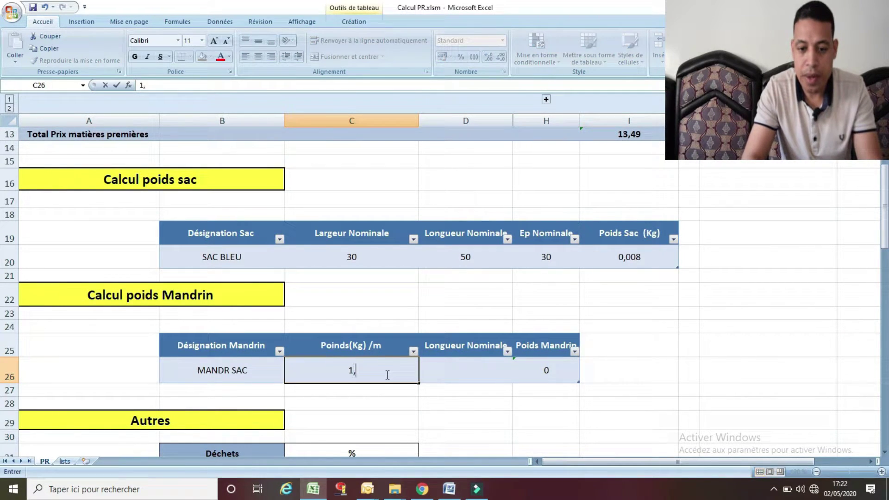
pyautogui.write(',4')
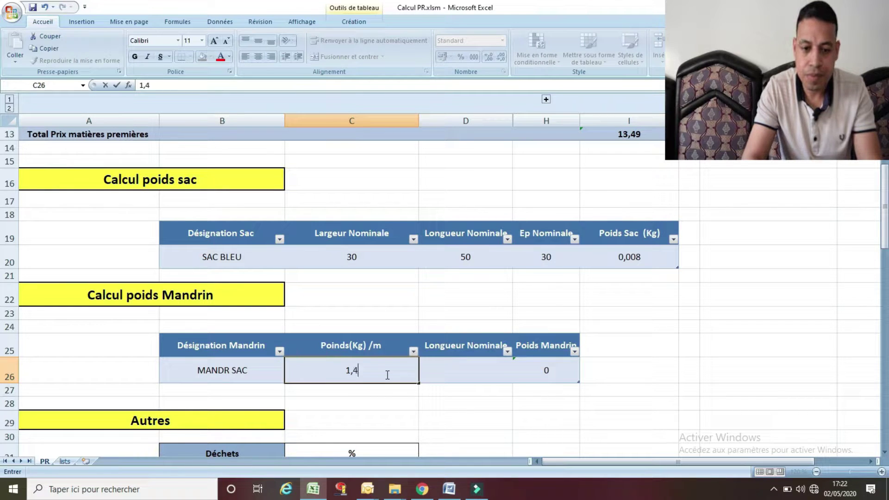
pyautogui.click(444, 366)
pyautogui.write('100')
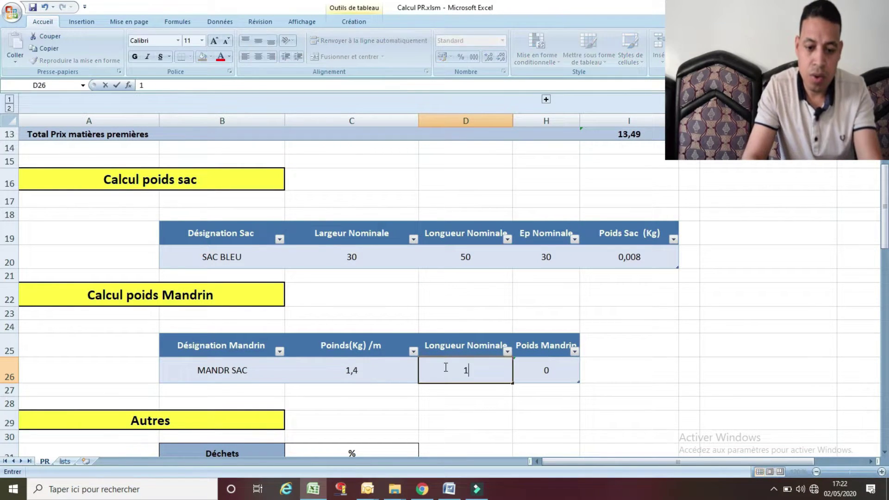
pyautogui.click(720, 325)
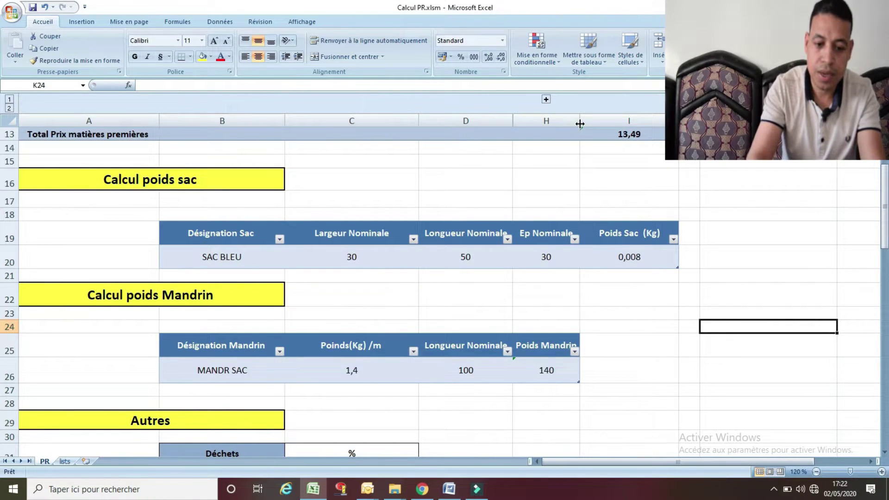
pyautogui.moveTo(579, 118); pyautogui.dragTo(596, 119)
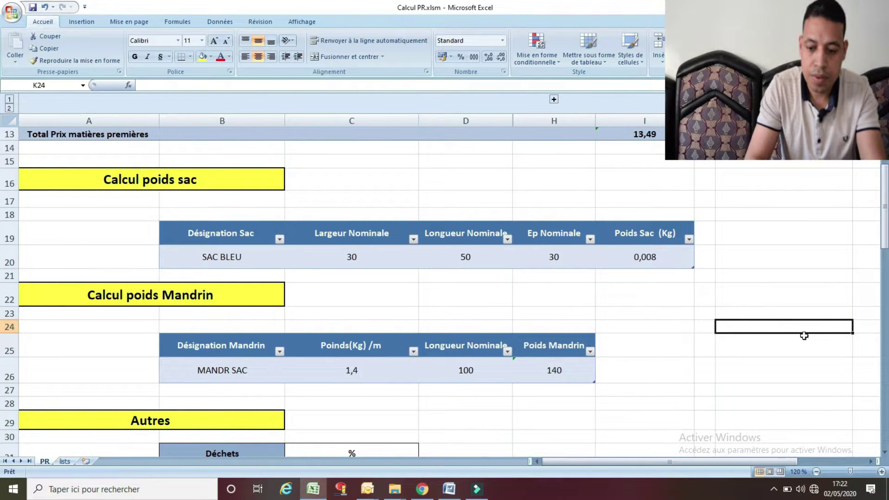
pyautogui.moveTo(885, 220); pyautogui.dragTo(885, 182)
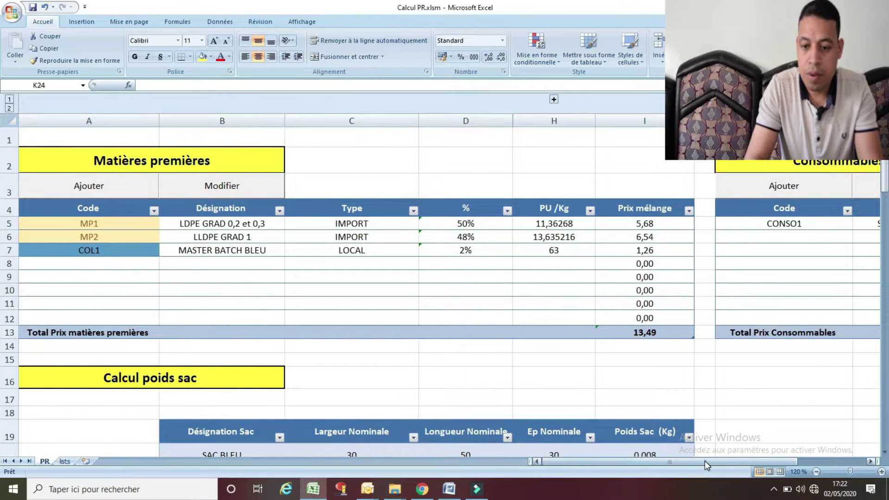
pyautogui.moveTo(705, 460); pyautogui.dragTo(678, 455)
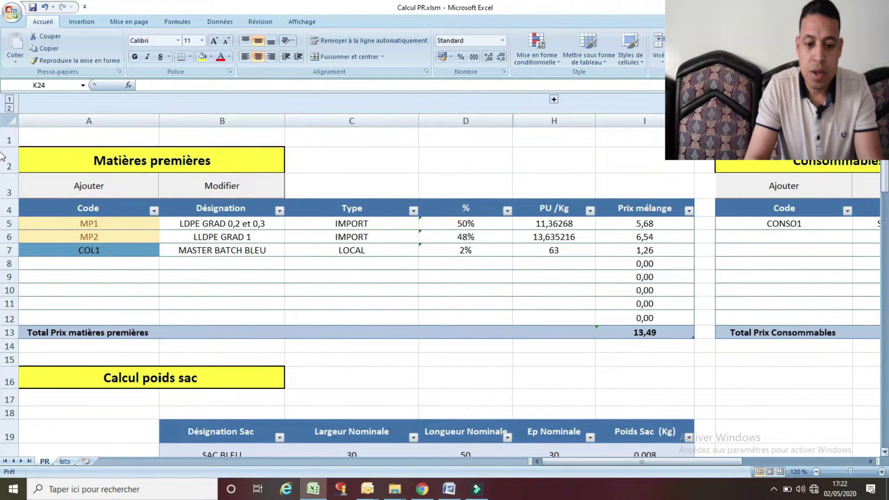
# - In Calcul cout de transformation.xls, examine the charges table, the production and staffing breakdowns, and the AMORTISSEMENT charge and extrusion formulas
pyautogui.scroll(-3, 1, 197)
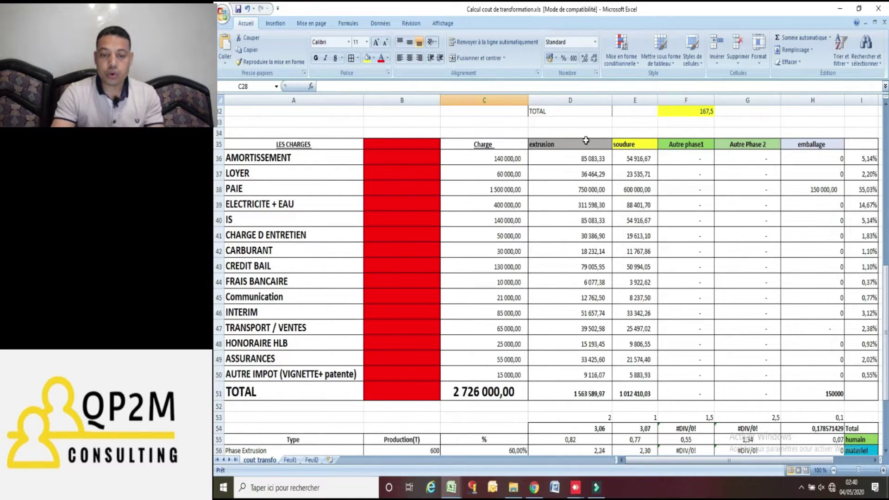
pyautogui.scroll(-3, 216, 309)
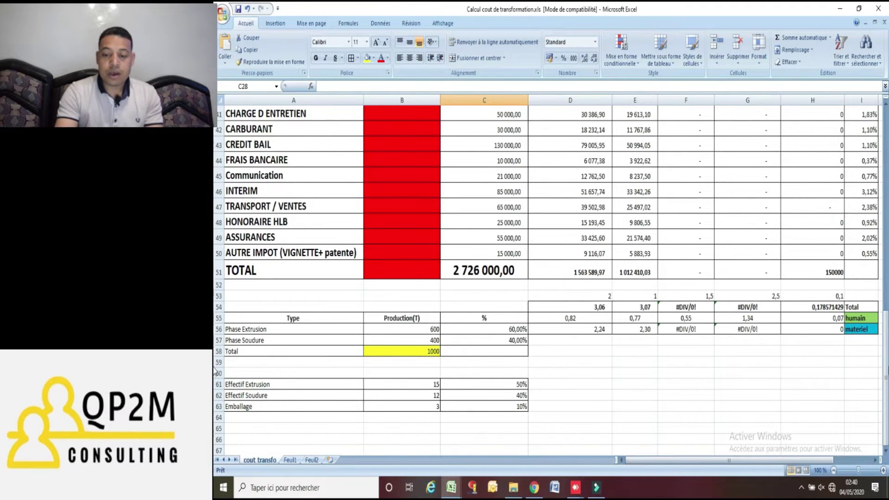
pyautogui.moveTo(886, 370)
pyautogui.mouseDown()
pyautogui.moveTo(885, 359)
pyautogui.moveTo(885, 371)
pyautogui.mouseUp()
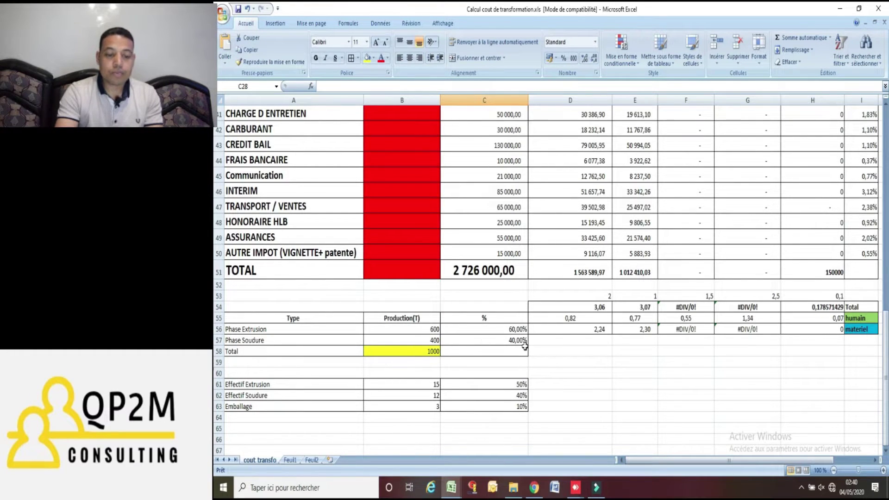
pyautogui.scroll(4, 215, 327)
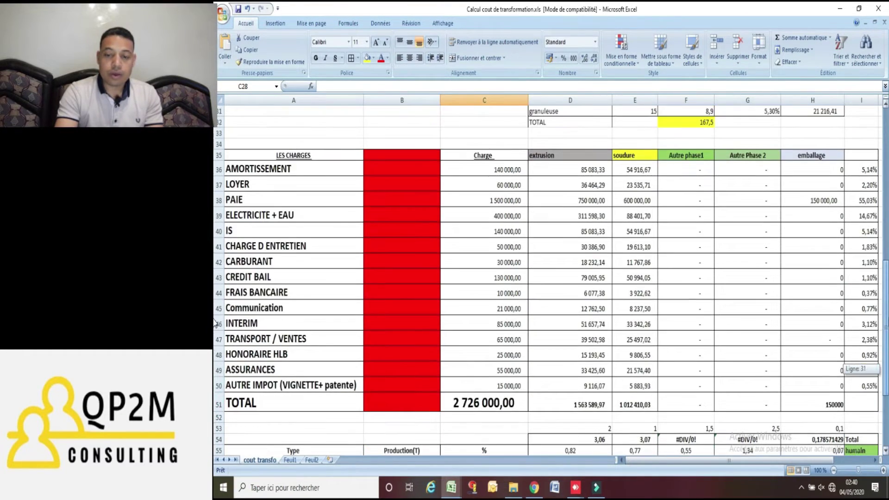
pyautogui.scroll(-1, 215, 326)
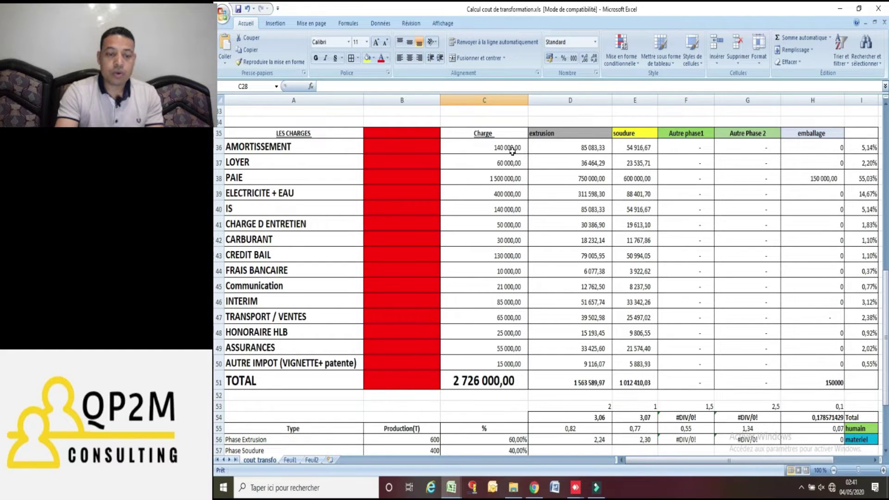
pyautogui.click(497, 148)
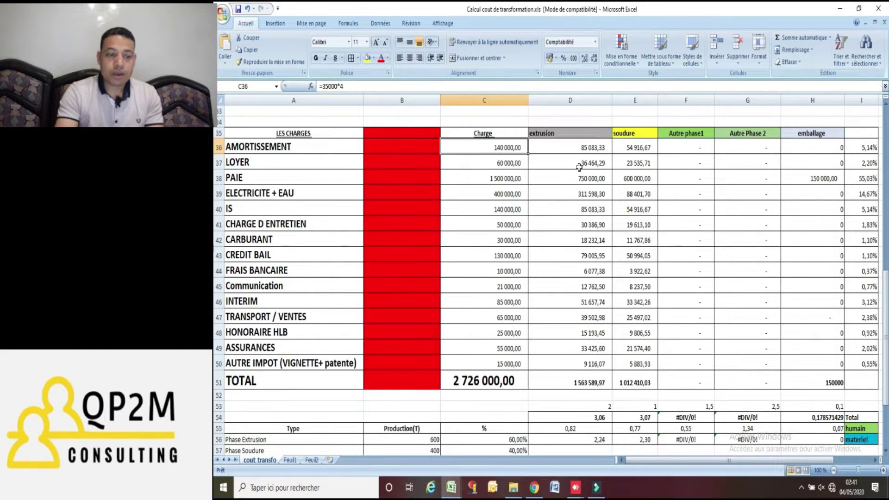
pyautogui.click(548, 148)
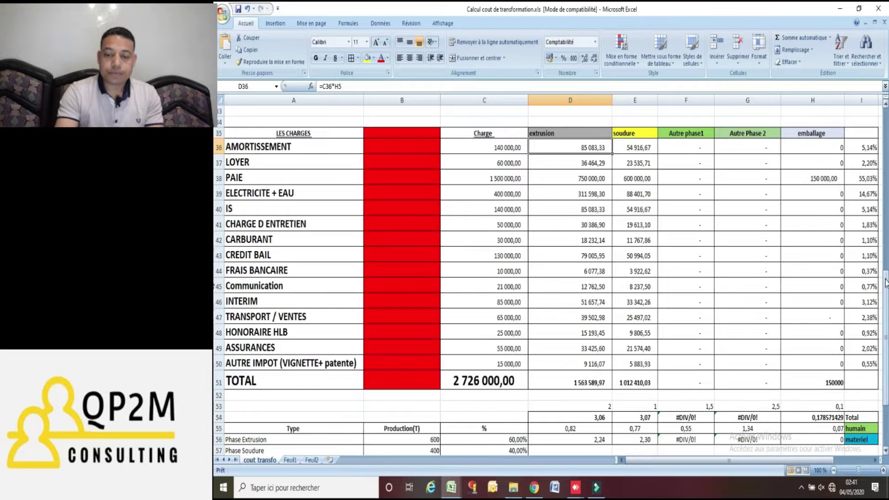
pyautogui.scroll(-2, 887, 313)
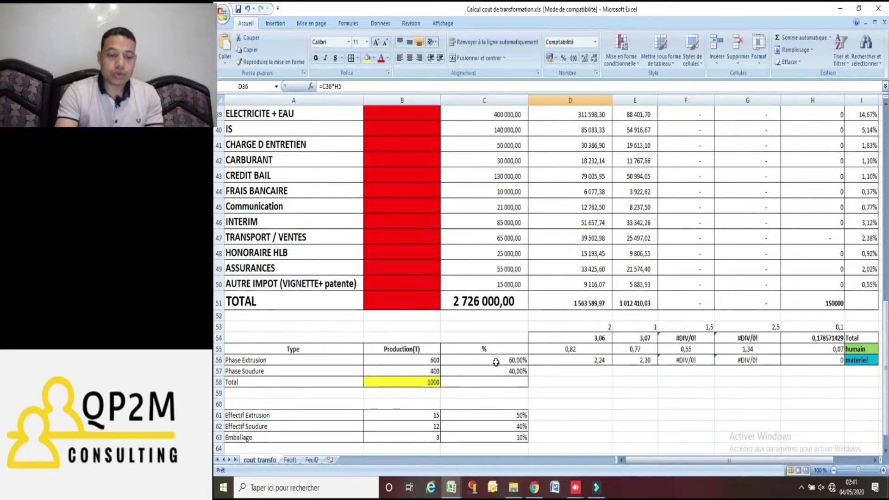
# - Compare the allocation of the charges across the phases with the machine table above and the per-phase costs and production percentages below
pyautogui.scroll(5, 885, 280)
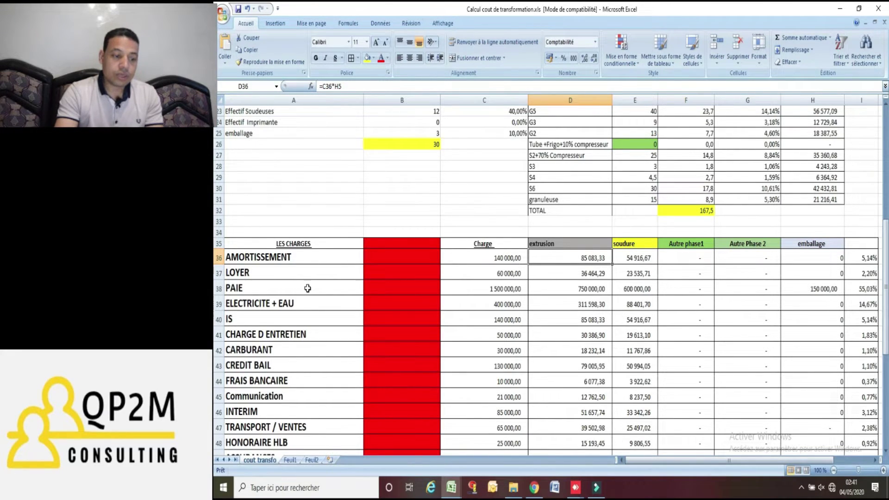
pyautogui.moveTo(880, 293); pyautogui.dragTo(883, 298)
pyautogui.moveTo(886, 348); pyautogui.dragTo(886, 342)
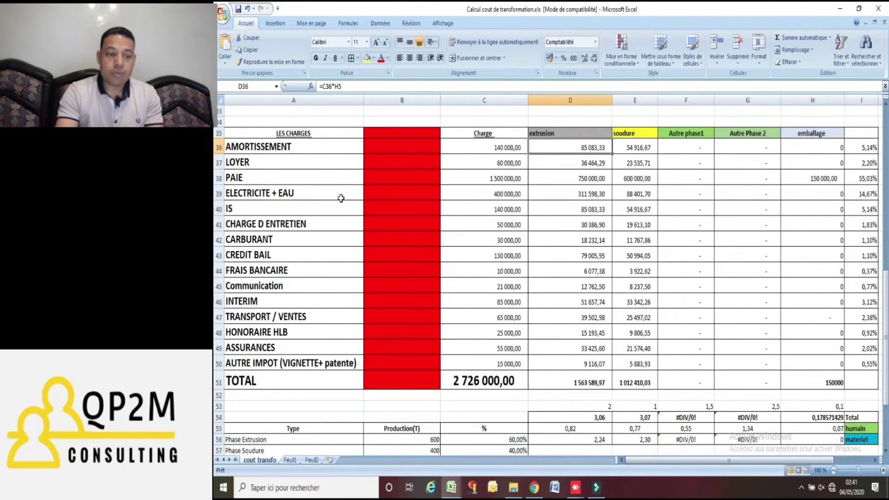
pyautogui.scroll(-3, 215, 313)
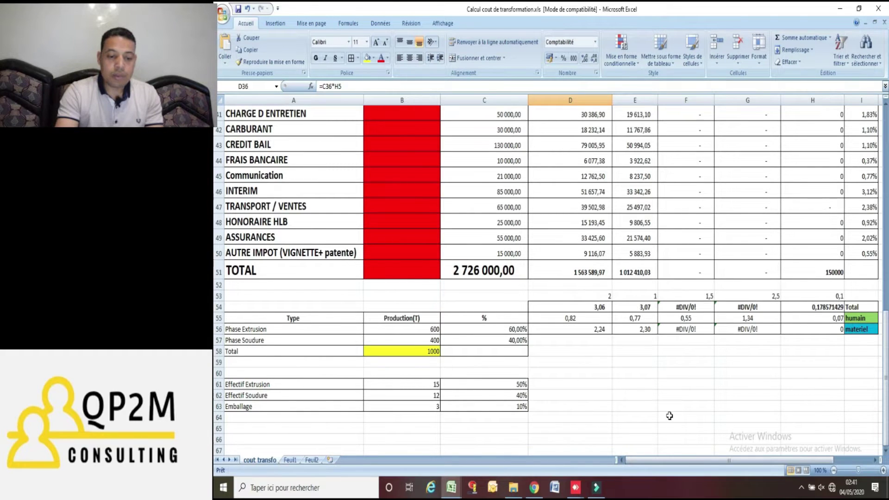
pyautogui.scroll(3, 817, 366)
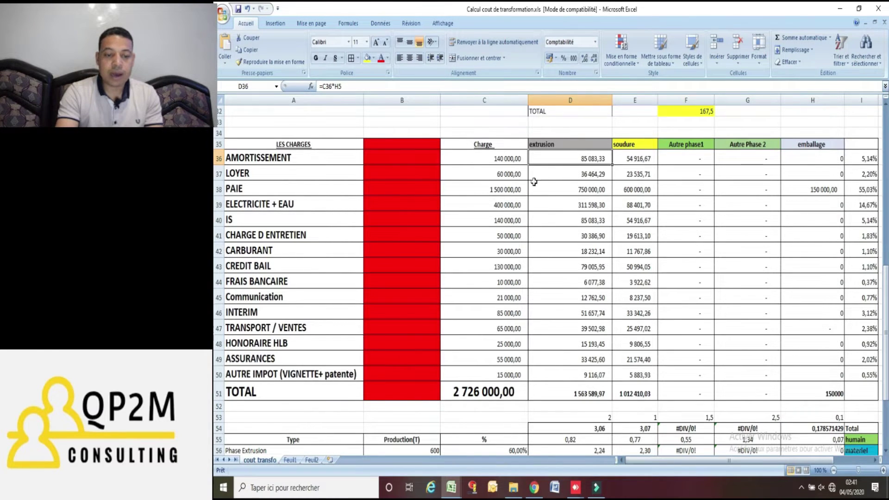
pyautogui.scroll(-2, 885, 341)
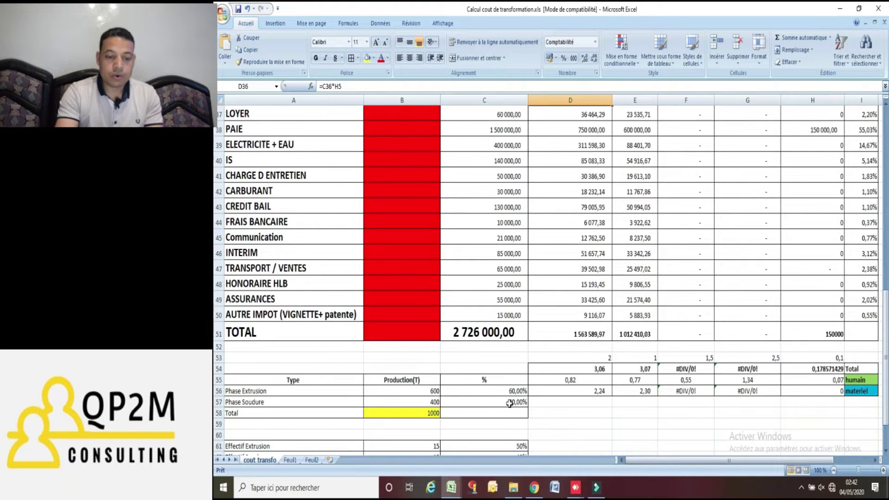
pyautogui.scroll(-2, 532, 417)
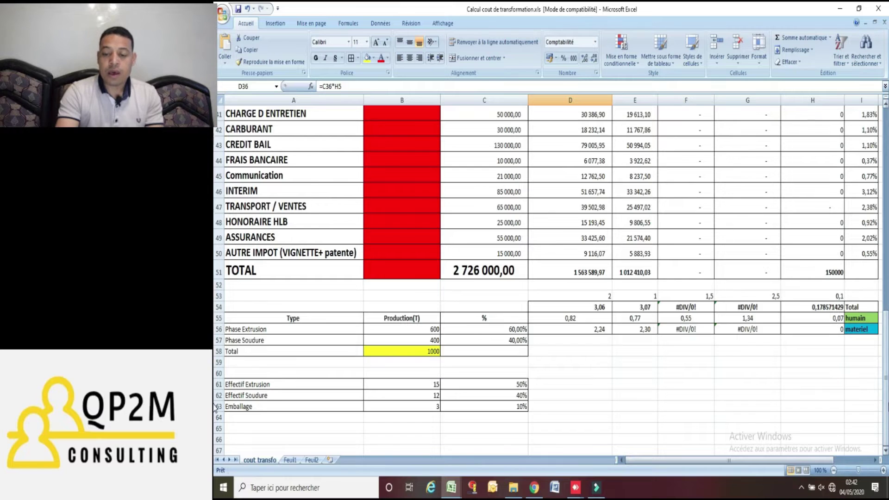
pyautogui.scroll(3, 215, 358)
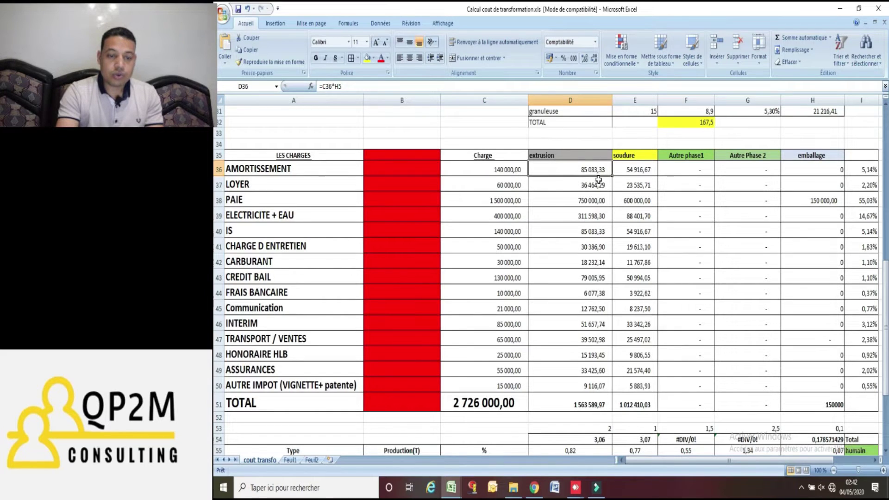
pyautogui.scroll(-1, 766, 259)
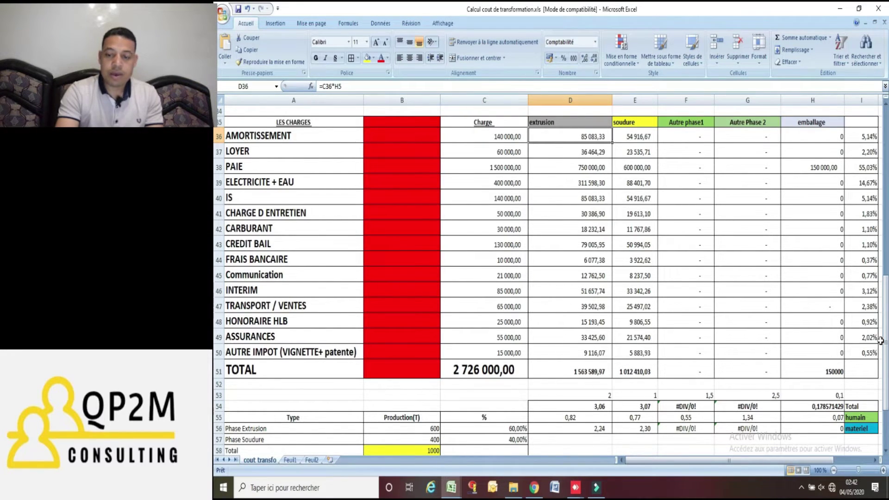
# - Examine the charge totals per phase against the per-phase costs, production tonnages and staffing percentages below the charges table
pyautogui.scroll(-2, 635, 371)
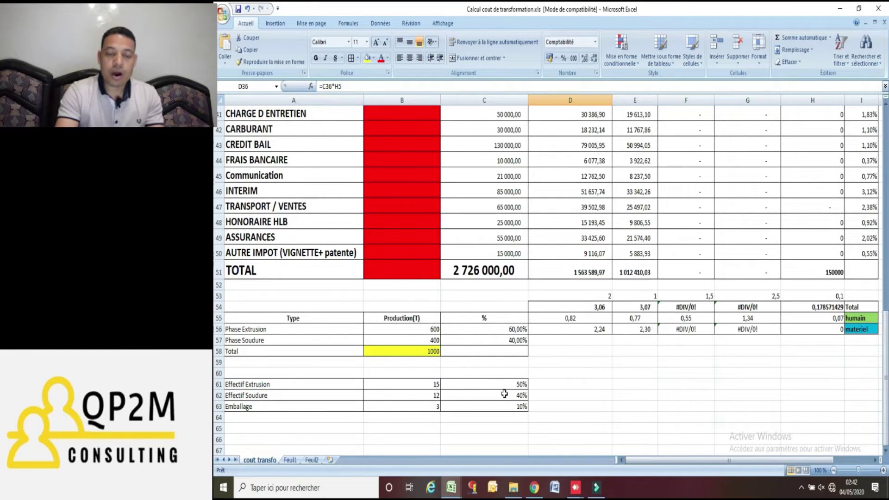
pyautogui.moveTo(885, 407); pyautogui.dragTo(886, 393)
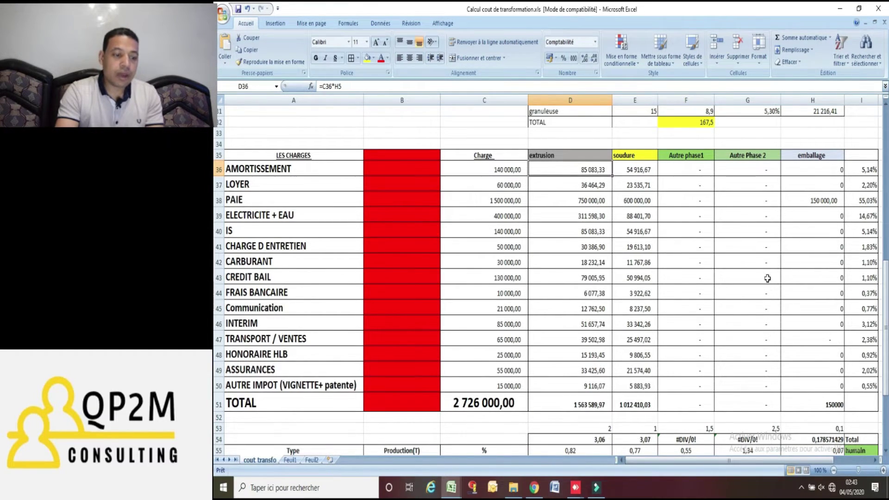
pyautogui.scroll(-1, 885, 324)
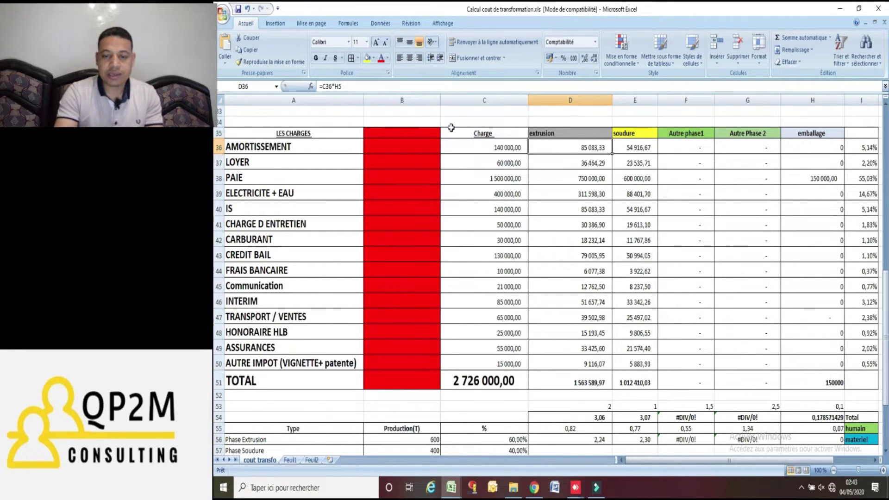
pyautogui.moveTo(885, 278); pyautogui.dragTo(886, 301)
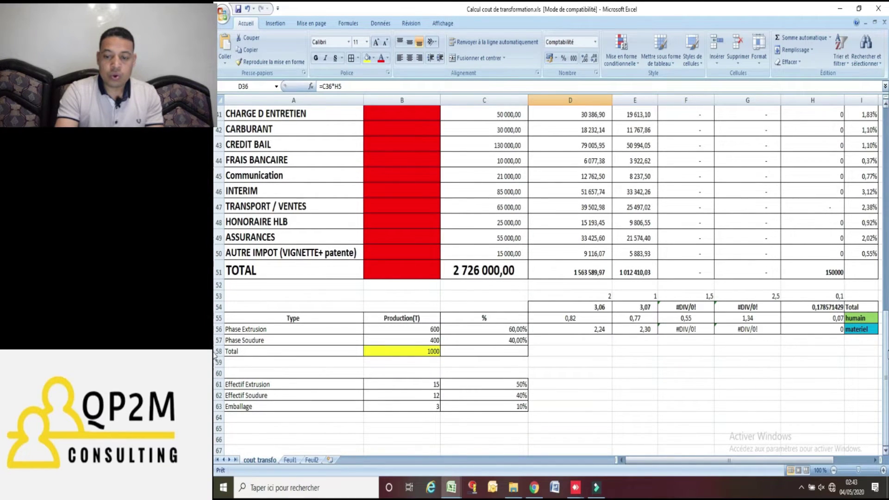
pyautogui.moveTo(886, 354); pyautogui.dragTo(885, 352)
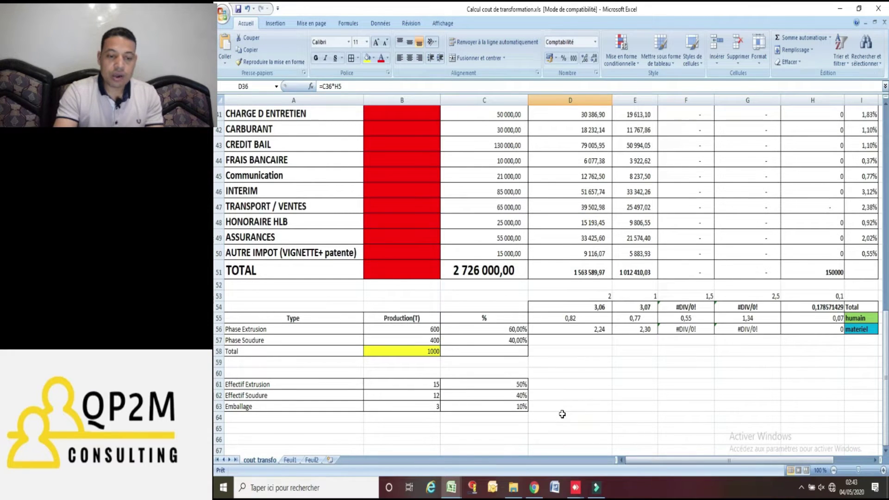
pyautogui.scroll(2, 215, 391)
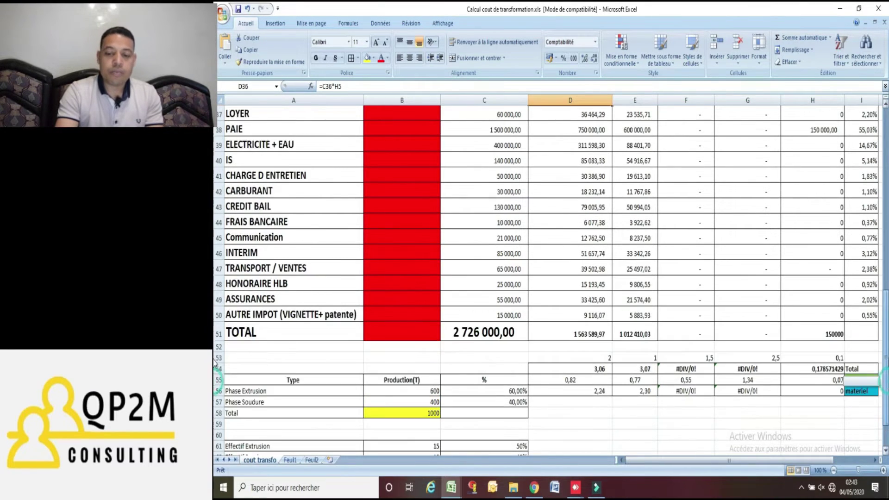
pyautogui.scroll(2, 214, 355)
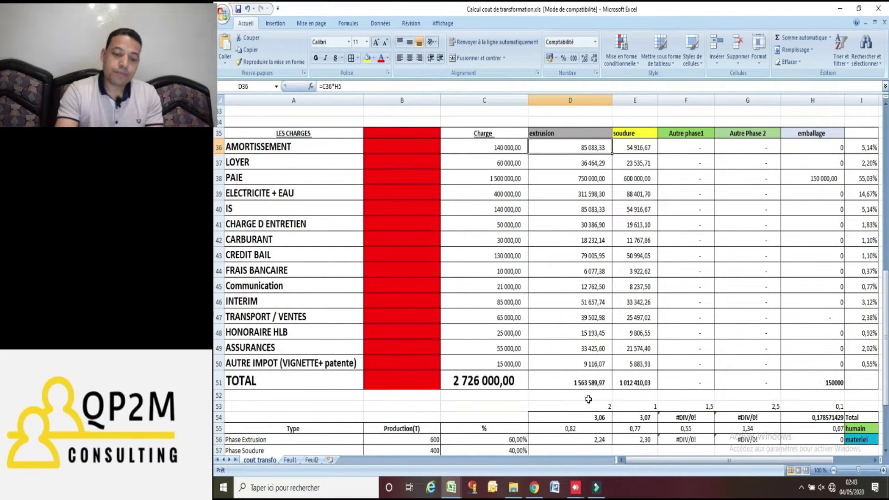
pyautogui.scroll(-3, 214, 342)
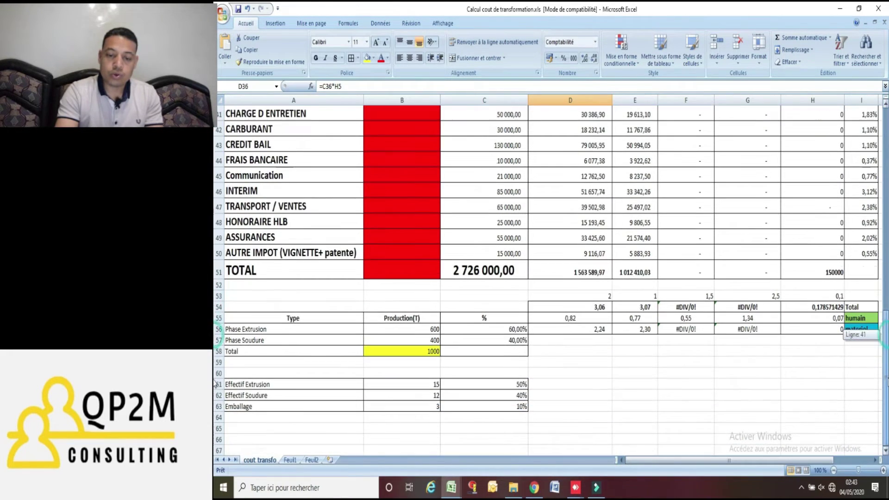
# - Enter the label Extrusion in cell E61 and the production quantity 600000 beside it in F61
pyautogui.click(571, 383)
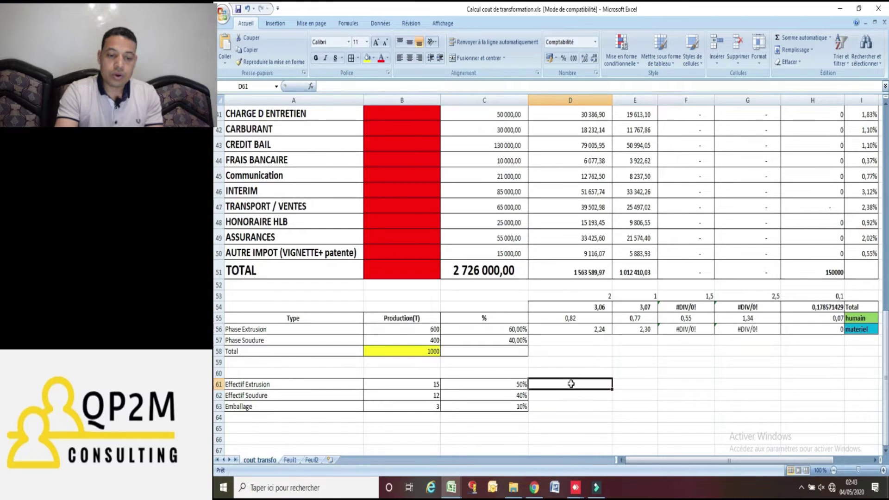
pyautogui.click(619, 383)
pyautogui.write('Extrusion')
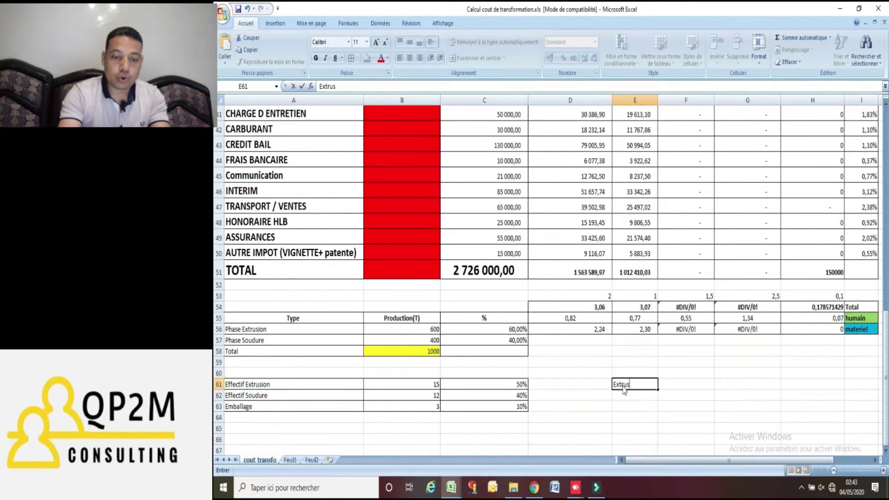
pyautogui.click(684, 385)
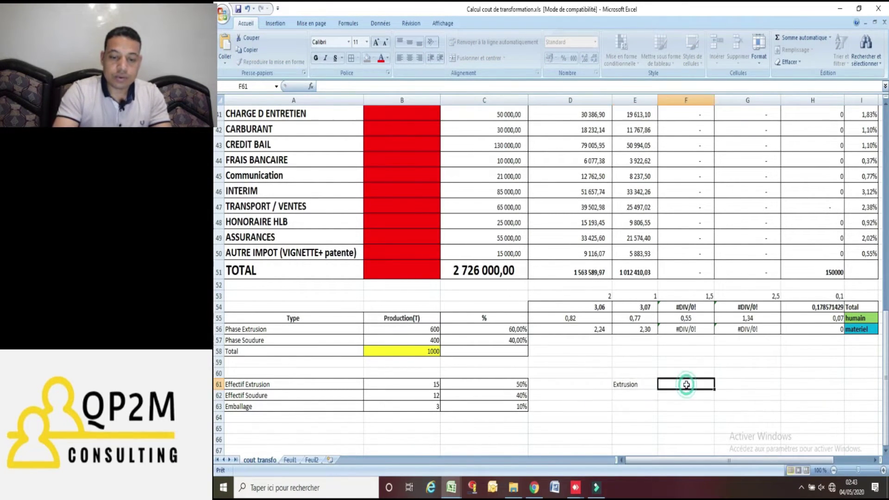
pyautogui.write('6000')
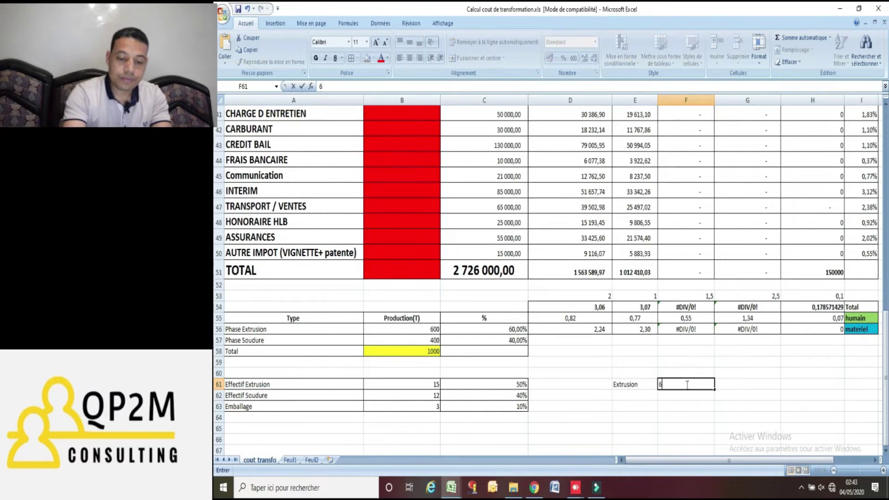
pyautogui.press('BackSpace')
pyautogui.press('BackSpace')
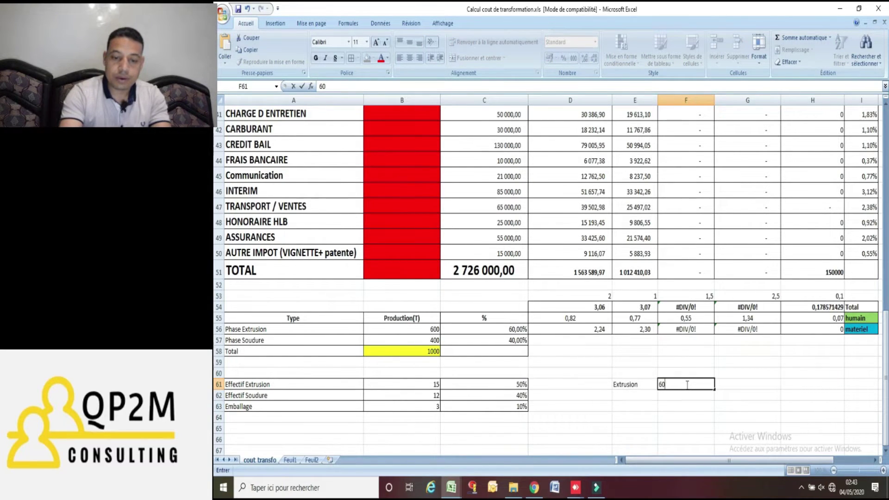
pyautogui.write('0000')
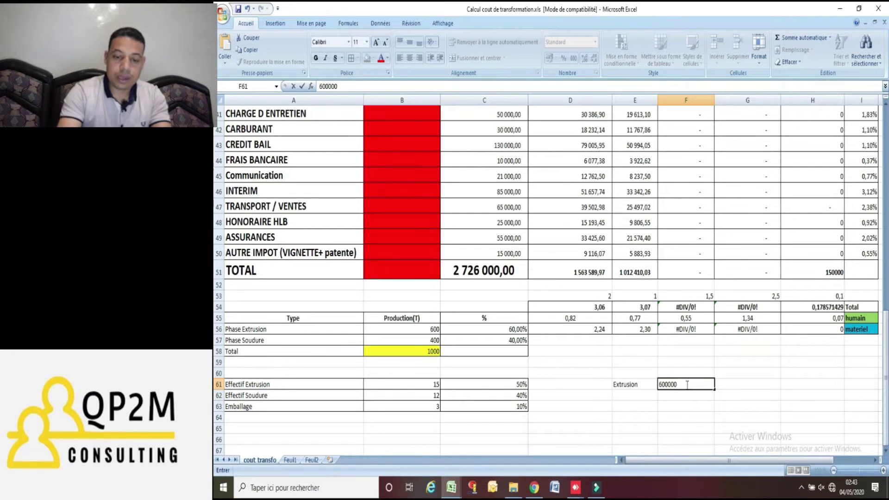
pyautogui.click(624, 397)
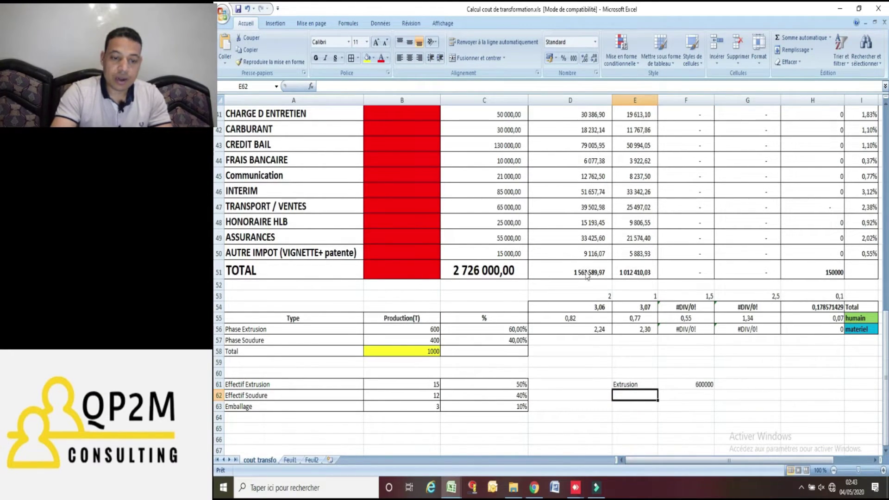
# - In F63, calculate the extrusion unit cost by dividing the extrusion charge total by the extrusion quantity with =D51/F61
pyautogui.click(667, 406)
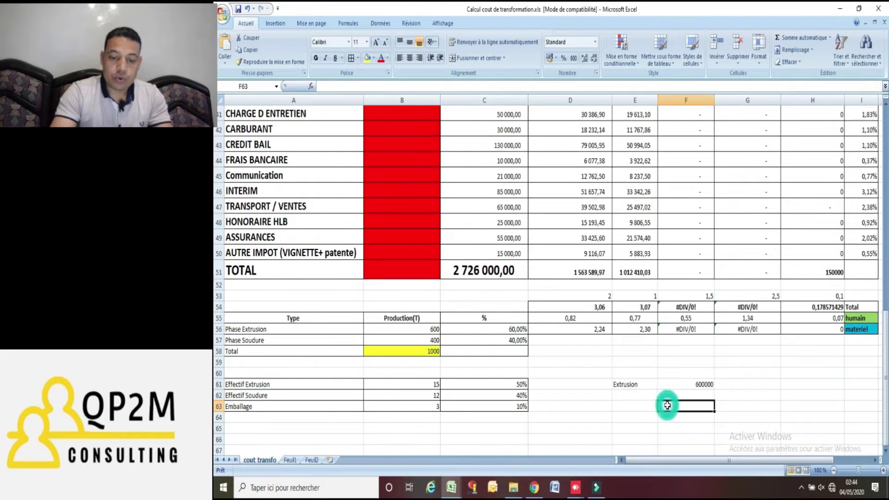
pyautogui.write('=')
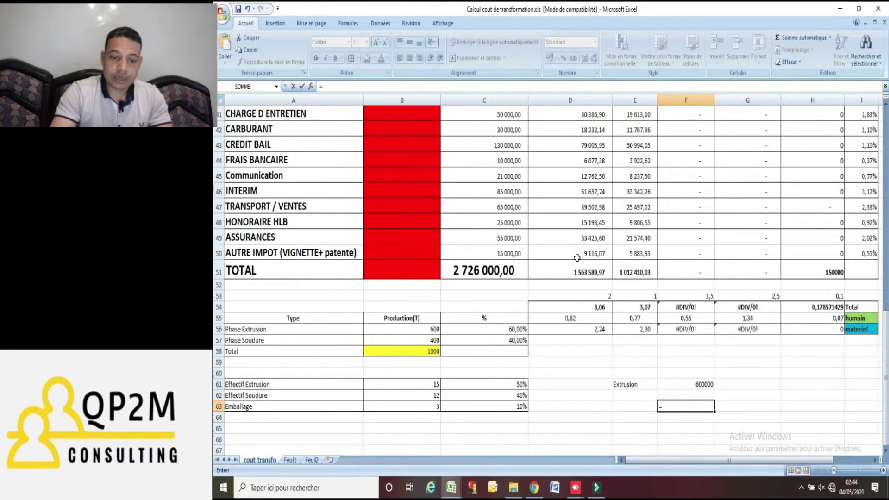
pyautogui.click(578, 273)
pyautogui.write('/')
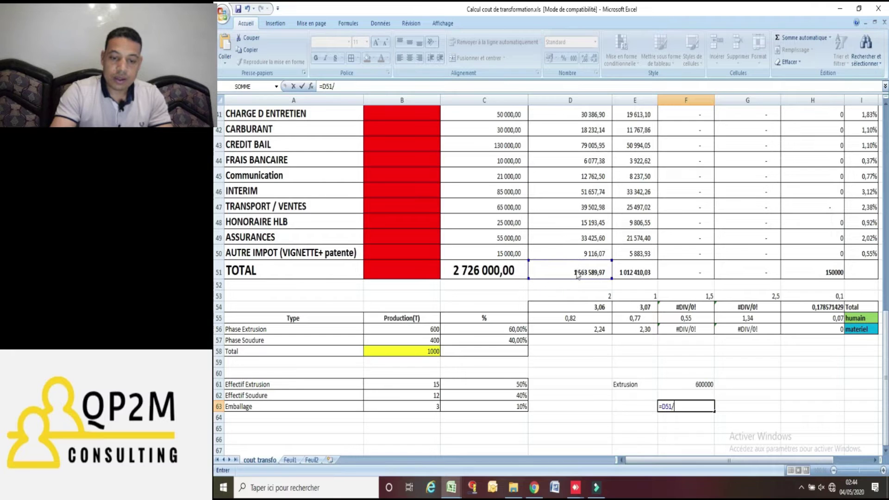
pyautogui.click(690, 383)
pyautogui.press('Return')
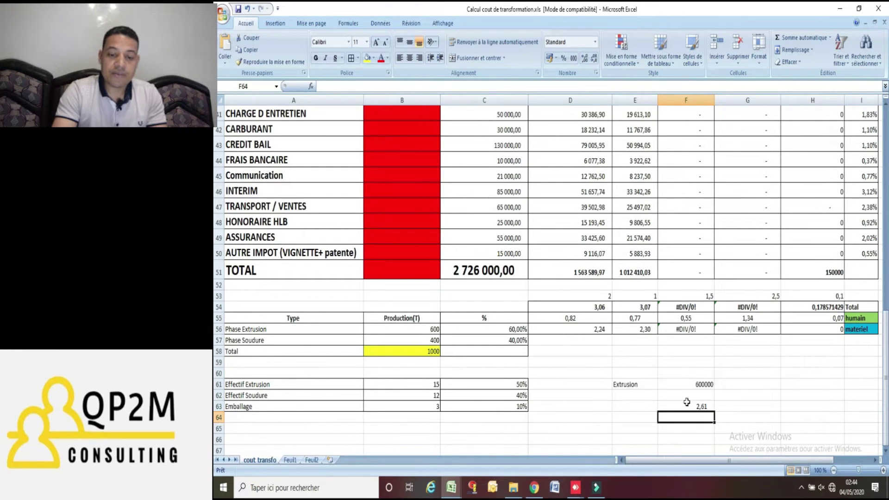
# - In F64, calculate the soudure unit cost by dividing the soudure charge total by 400000 with =E51/400000
pyautogui.write('=')
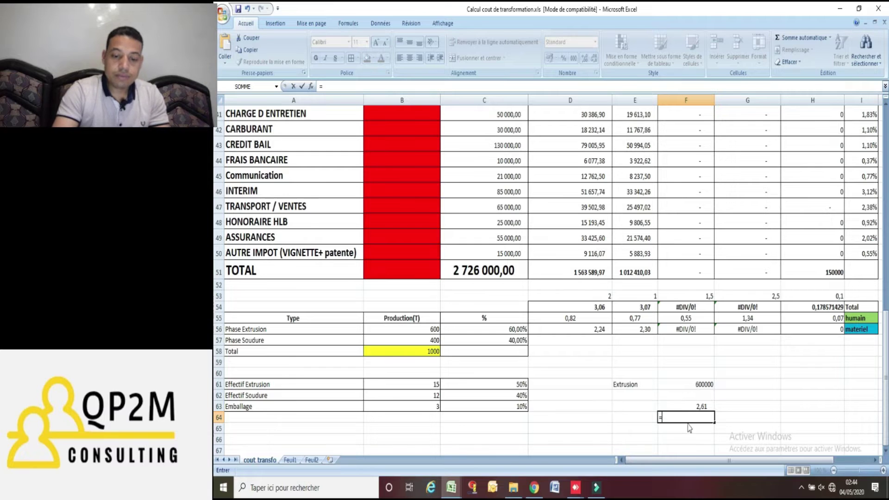
pyautogui.click(629, 271)
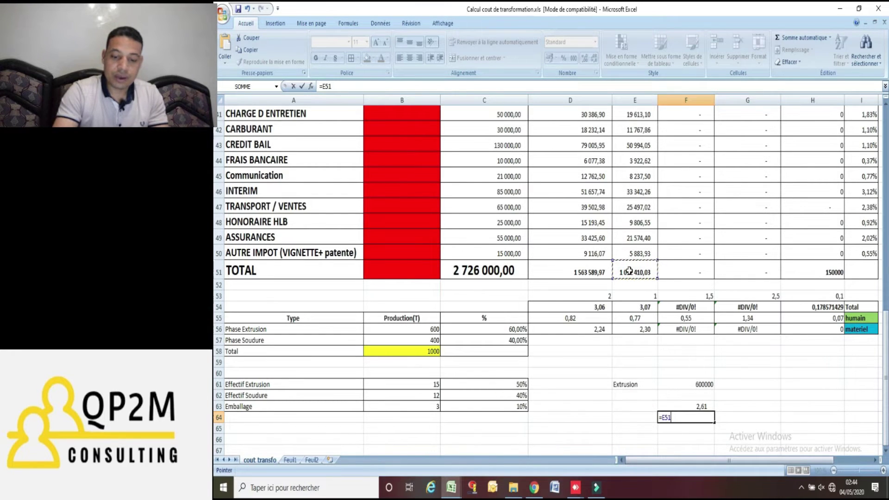
pyautogui.write('/')
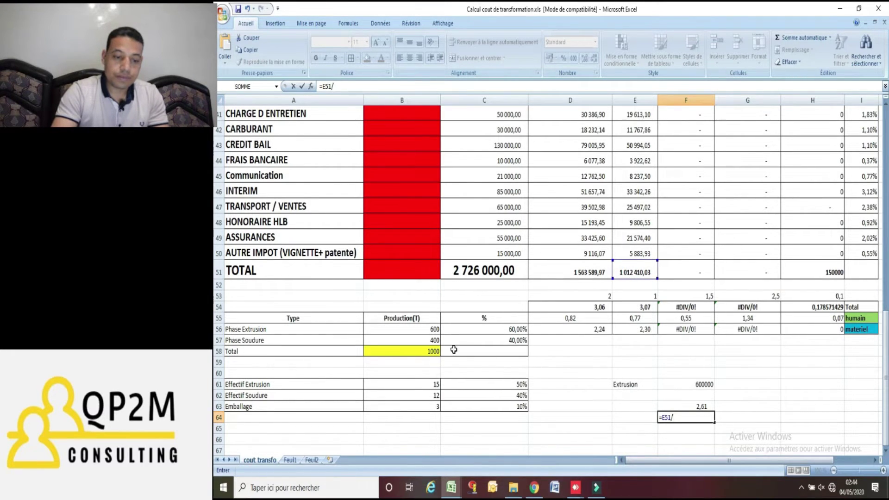
pyautogui.write('4000')
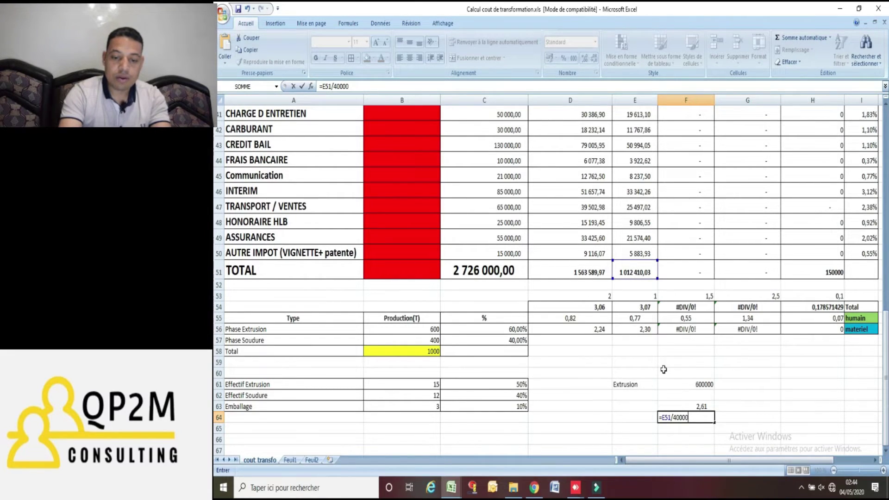
pyautogui.write('0')
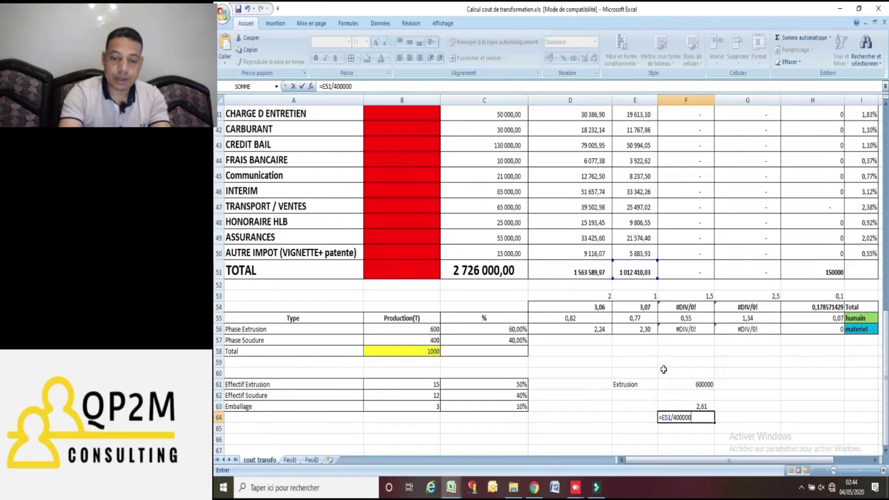
pyautogui.press('Return')
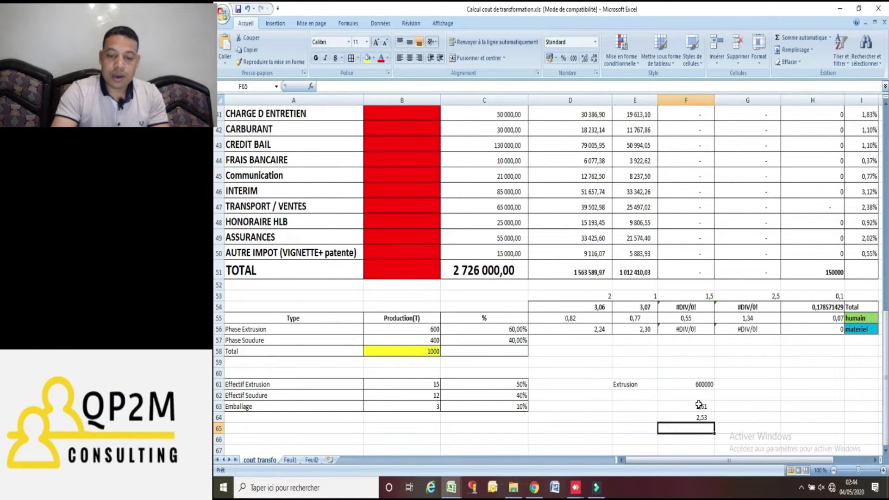
# - In G63, add the extrusion and soudure unit costs with a SOMME formula over F63:F64
pyautogui.moveTo(699, 407); pyautogui.dragTo(698, 417)
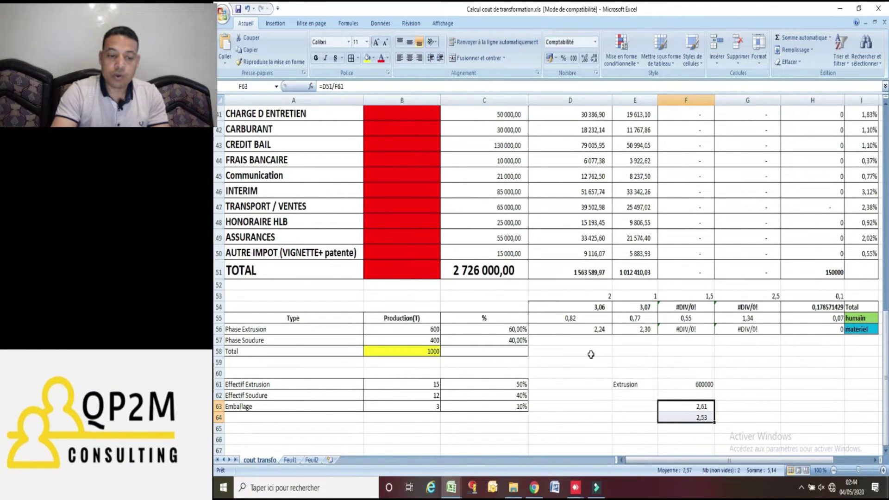
pyautogui.click(746, 407)
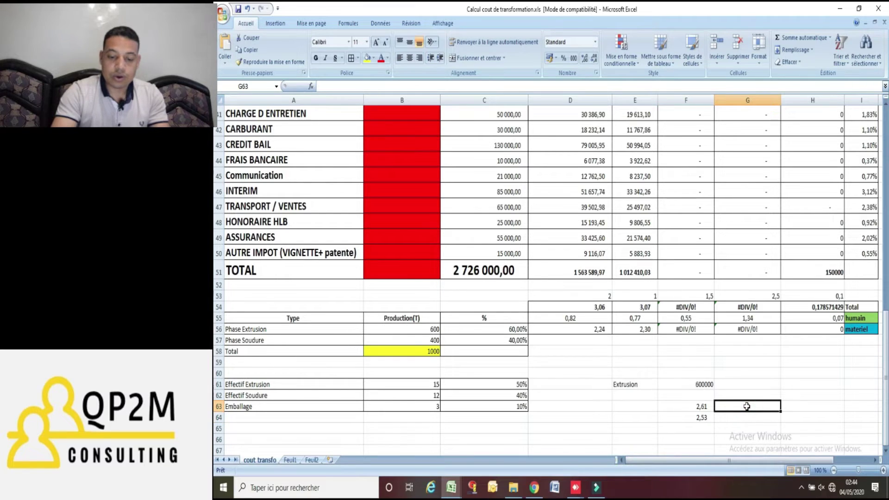
pyautogui.write('=somme')
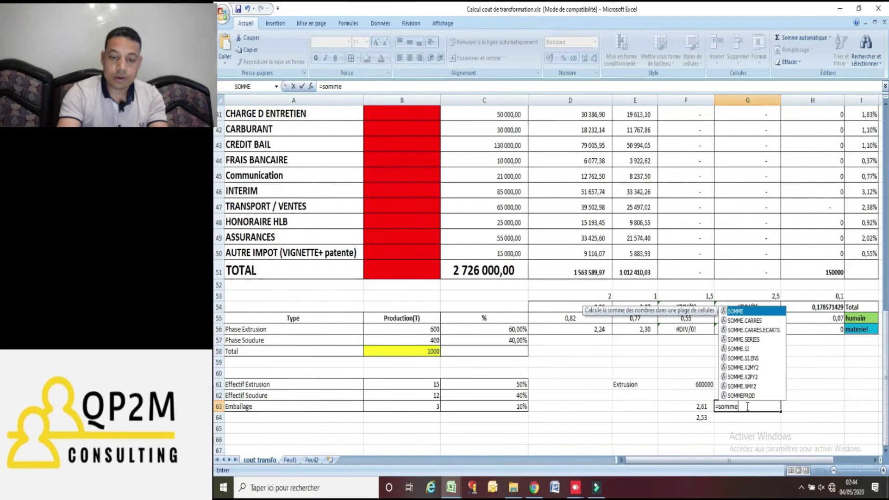
pyautogui.write('(')
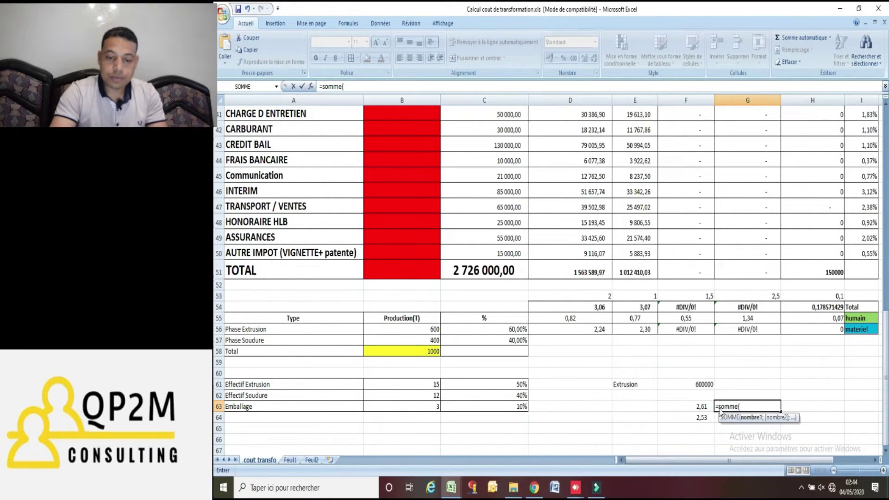
pyautogui.moveTo(701, 407); pyautogui.dragTo(701, 416)
pyautogui.write('=')
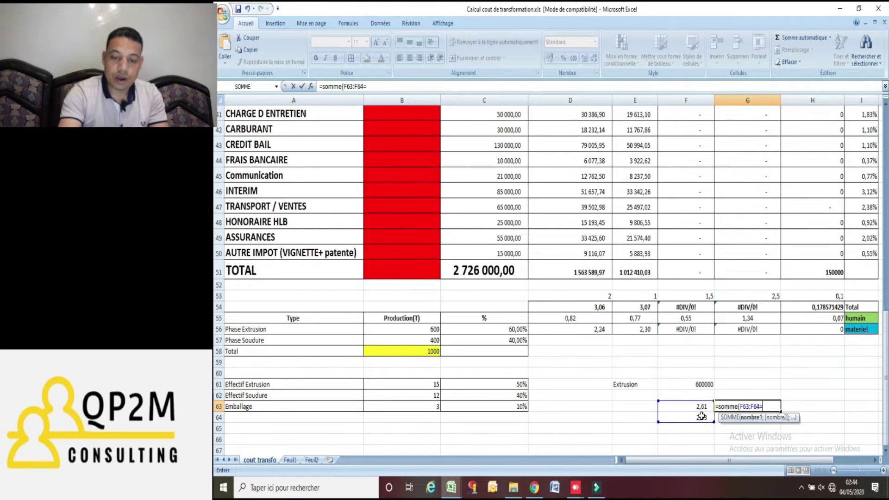
pyautogui.press('Return')
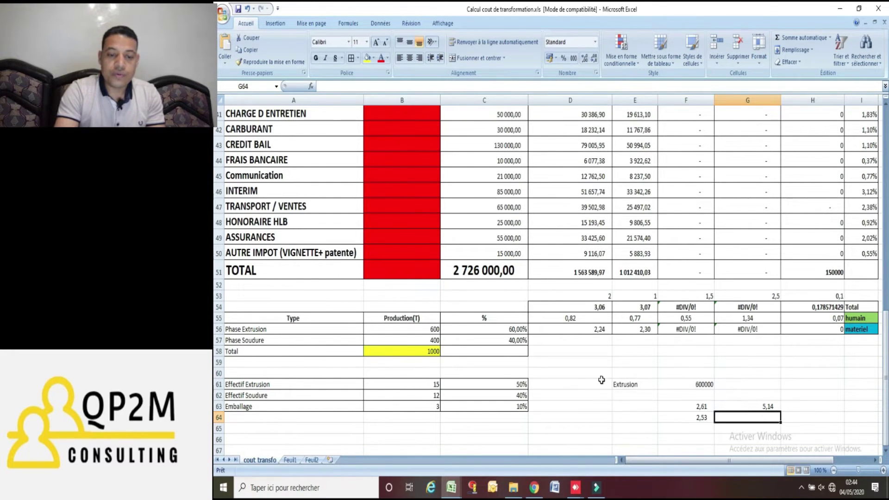
pyautogui.moveTo(885, 416); pyautogui.dragTo(886, 346)
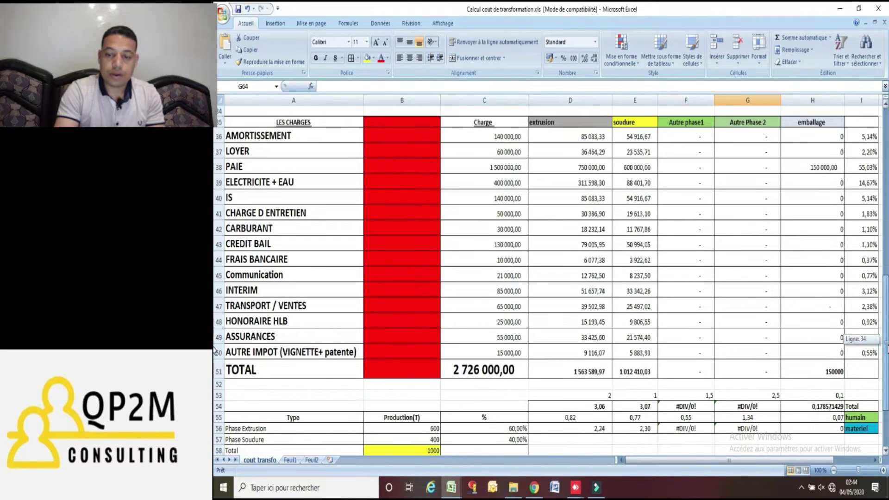
pyautogui.scroll(-1, 887, 371)
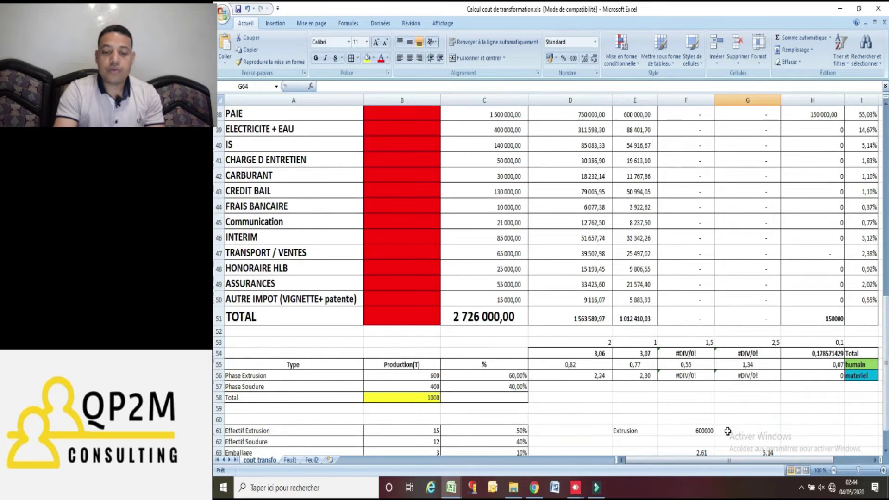
pyautogui.scroll(-1, 215, 366)
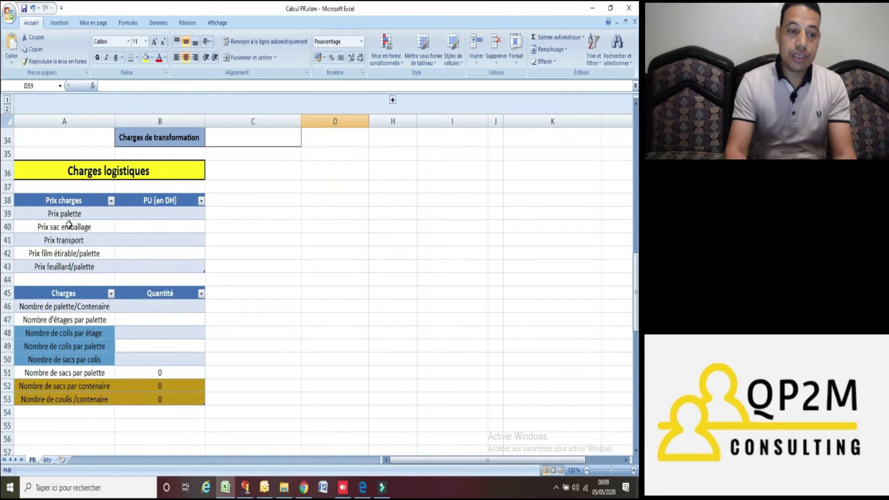
# - Enter the logistics unit prices in B39:B43: palette 20, sac emballage 6, transport 1000, film étirable 2 and feuillard 1,5
pyautogui.click(129, 215)
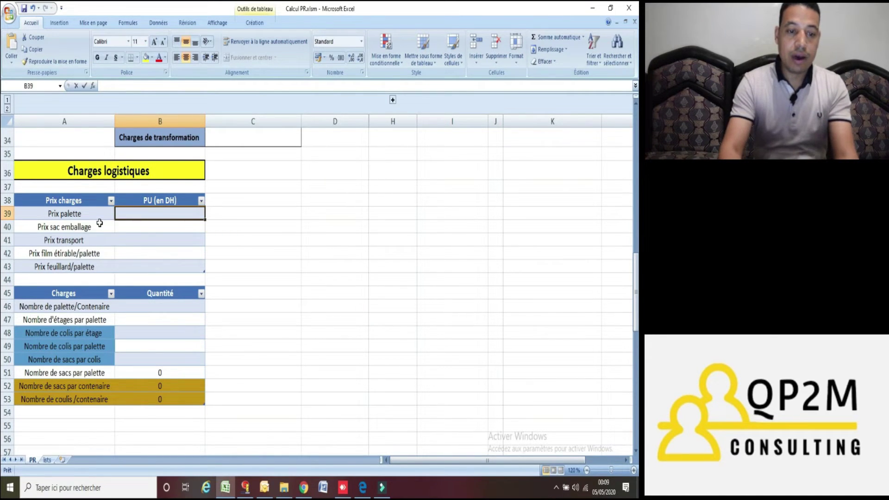
pyautogui.write('20')
pyautogui.press('Return')
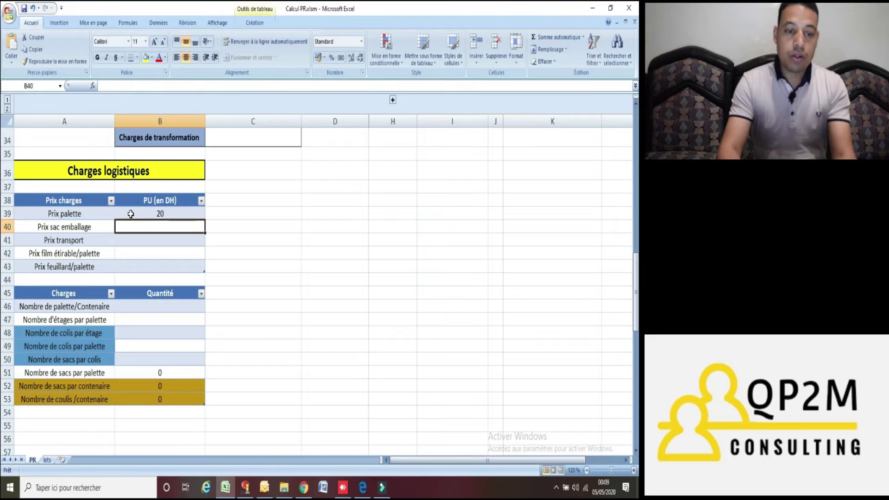
pyautogui.write('6')
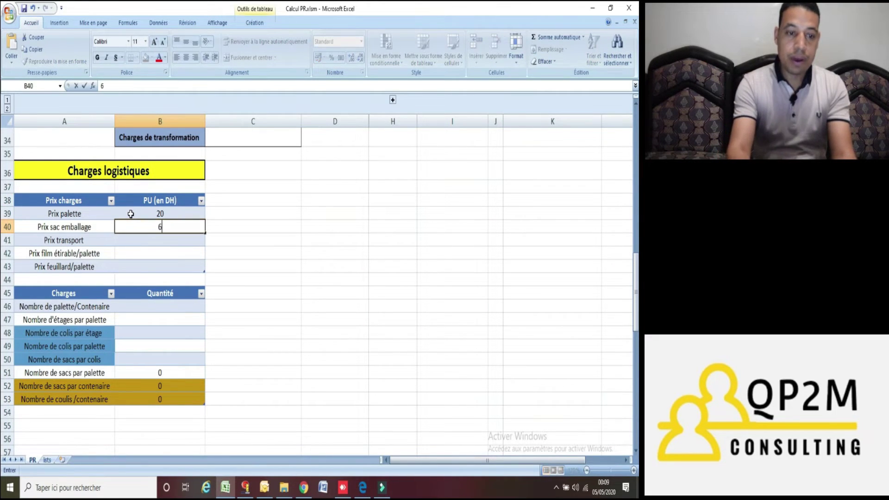
pyautogui.press('Return')
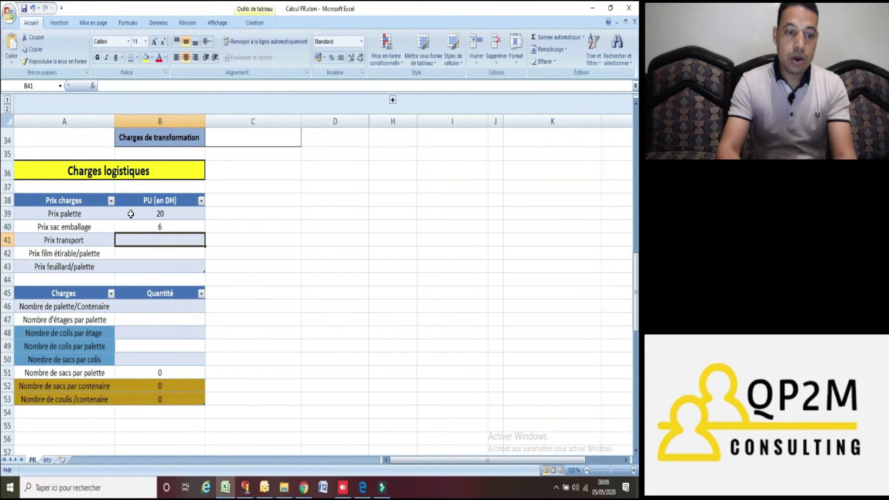
pyautogui.write('1')
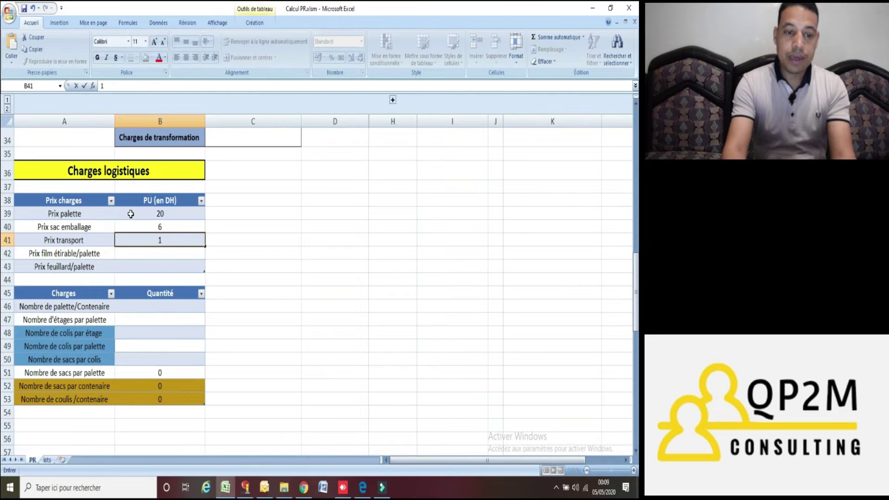
pyautogui.write('00')
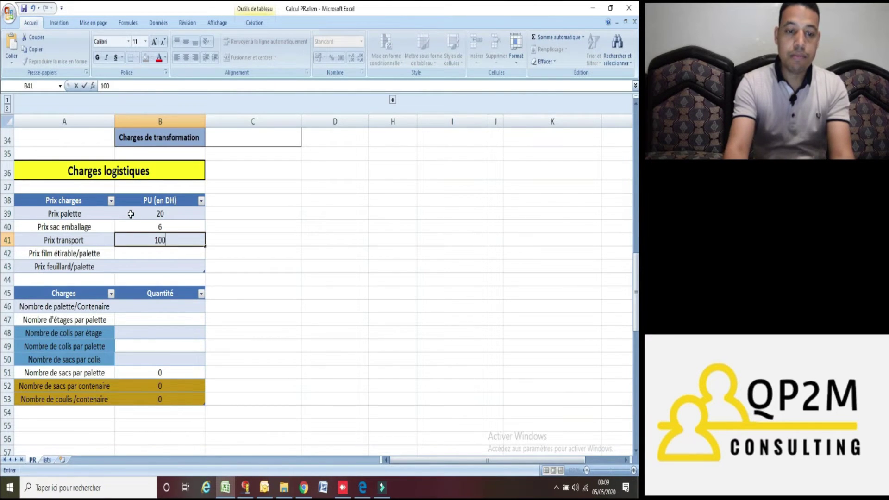
pyautogui.write('0')
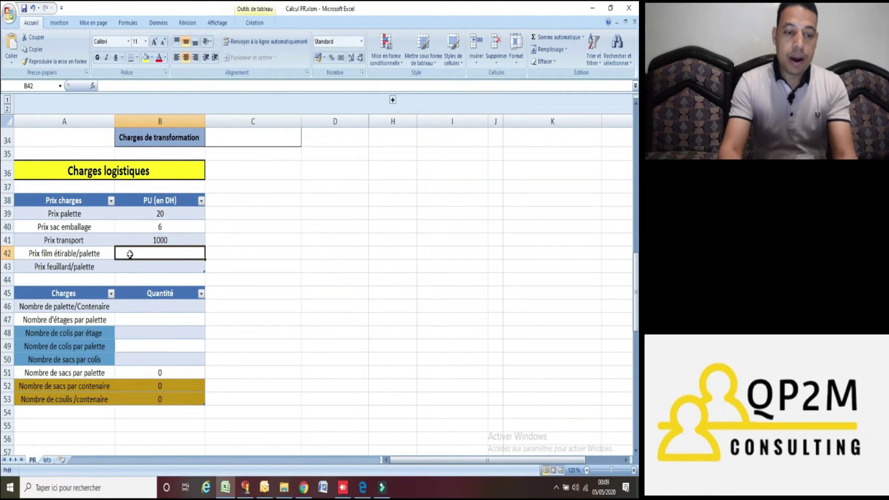
pyautogui.write('2')
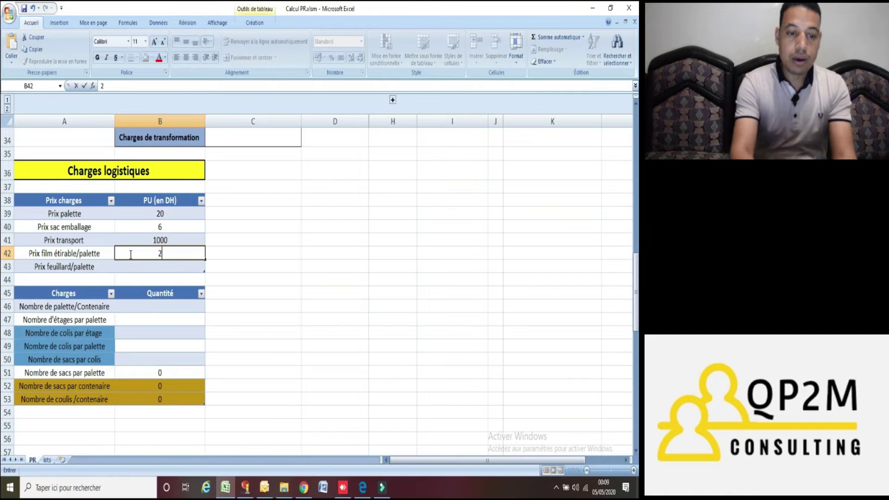
pyautogui.press('Return')
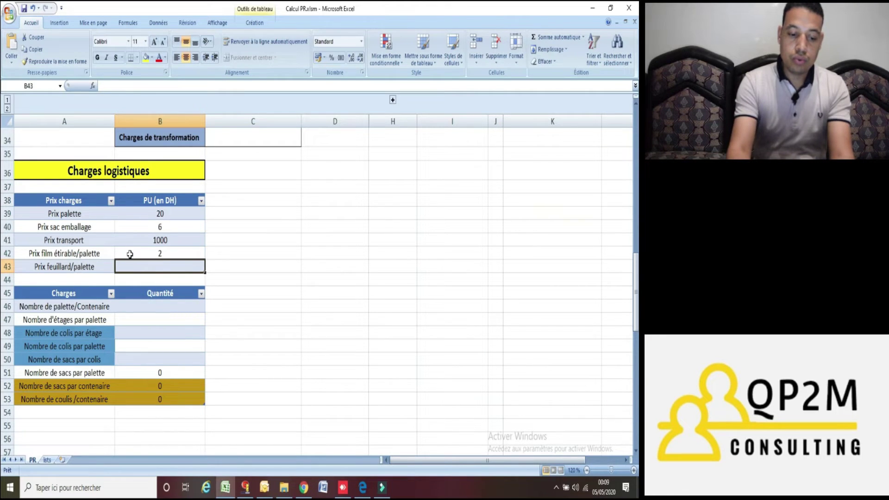
pyautogui.write('1,5')
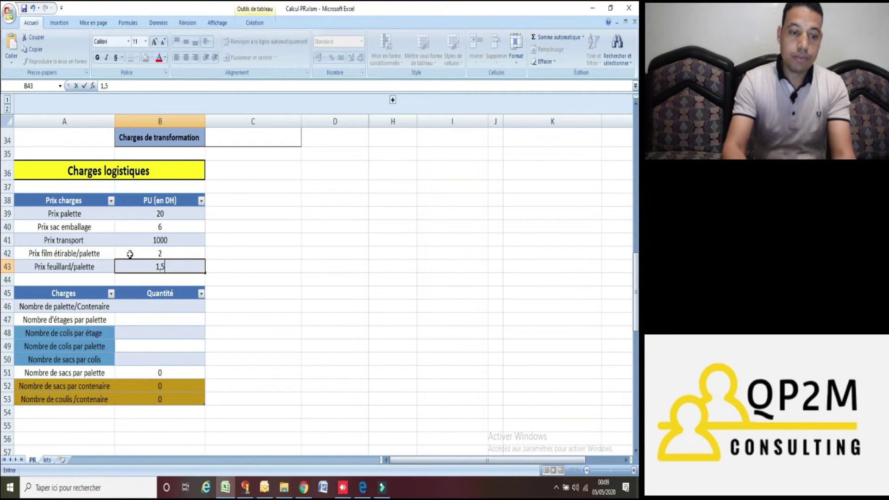
# - Fill in the quantities in B46:B48: 20 palettes per container, 10 étages per palette and 8 colis per étage
pyautogui.click(147, 305)
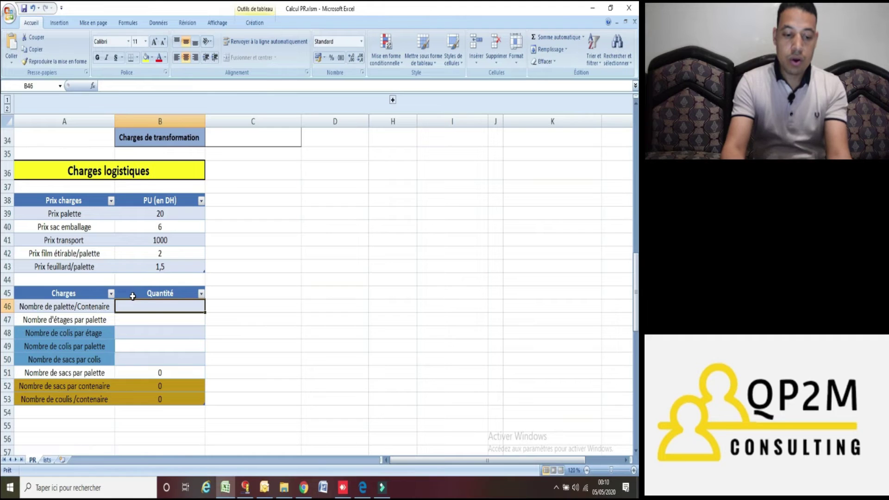
pyautogui.write('20')
pyautogui.press('Return')
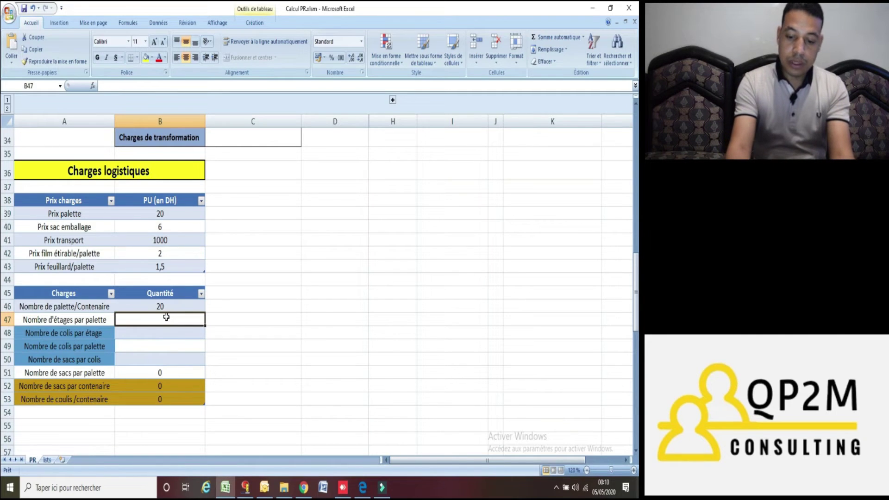
pyautogui.write('10')
pyautogui.press('Return')
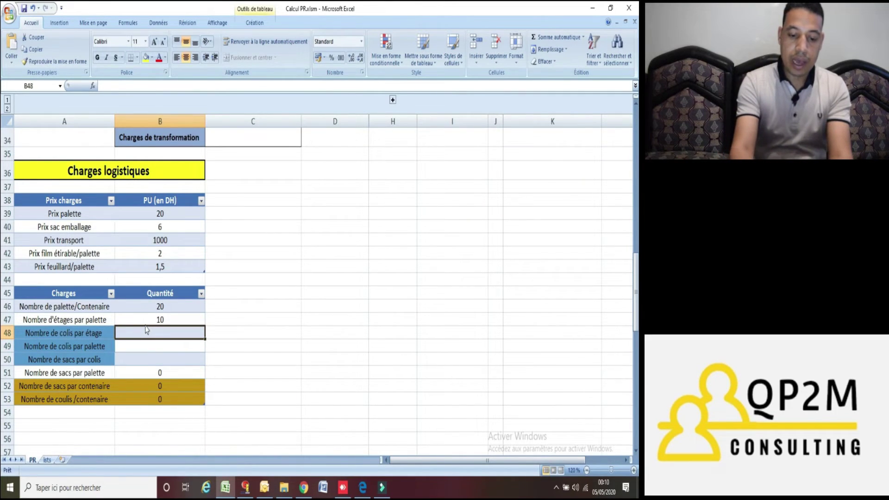
pyautogui.write('8')
pyautogui.press('Return')
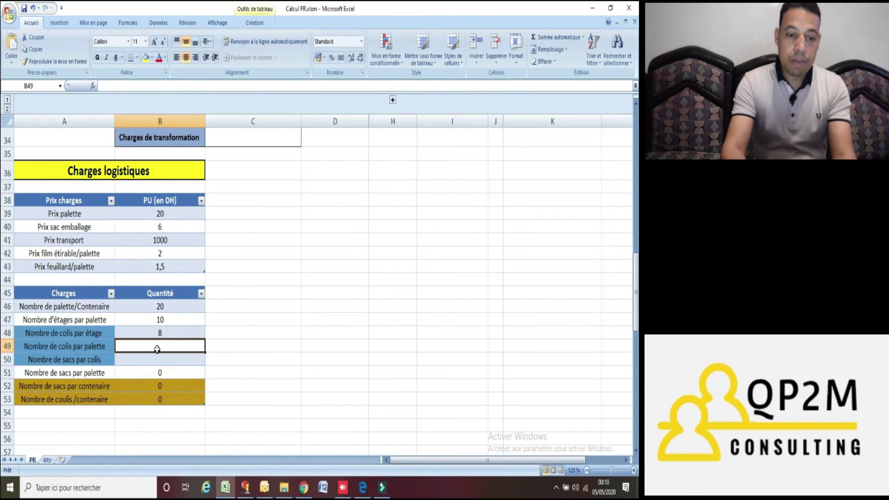
# - In B49, calculate the number of colis per palette with the formula =B48*B47
pyautogui.write('=')
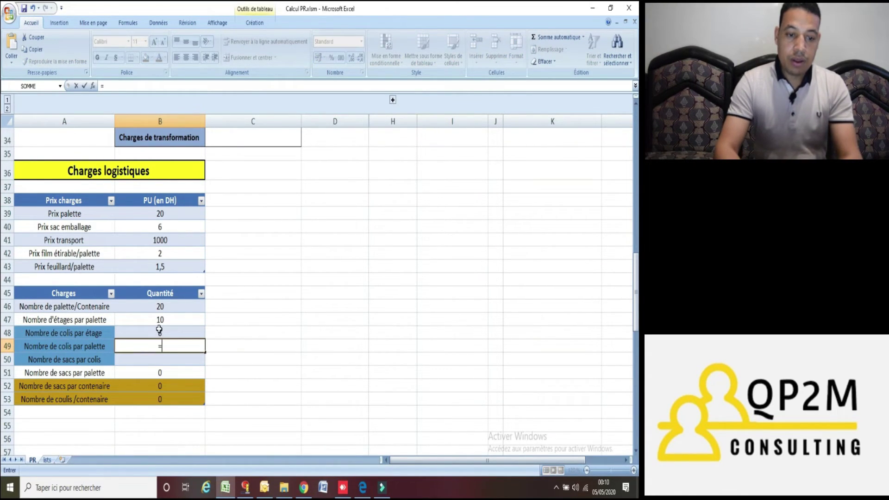
pyautogui.click(159, 330)
pyautogui.write('*')
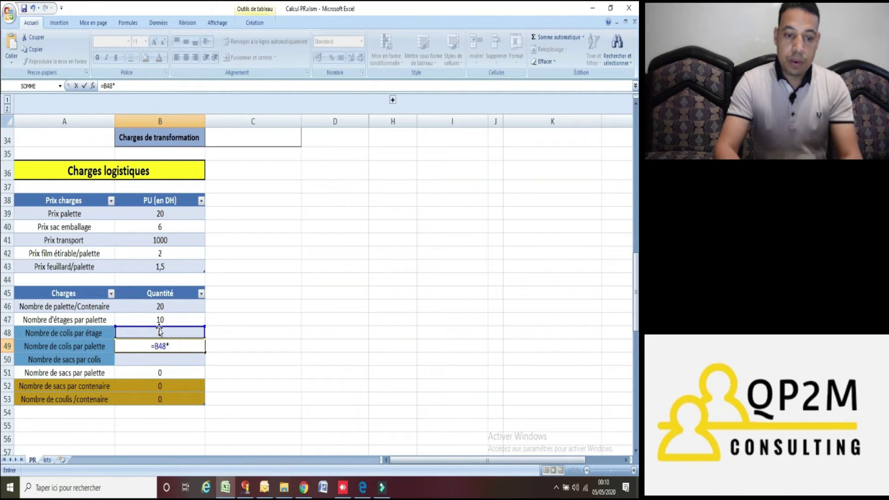
pyautogui.click(160, 321)
pyautogui.press('Return')
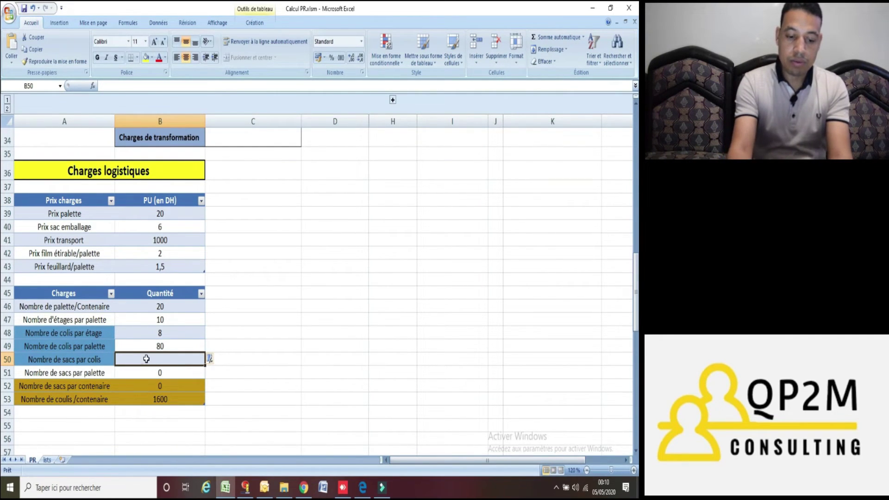
# - Enter 20 as the number of sacs per colis in B50 and check the sacs per container formula in B52
pyautogui.write('20')
pyautogui.press('Return')
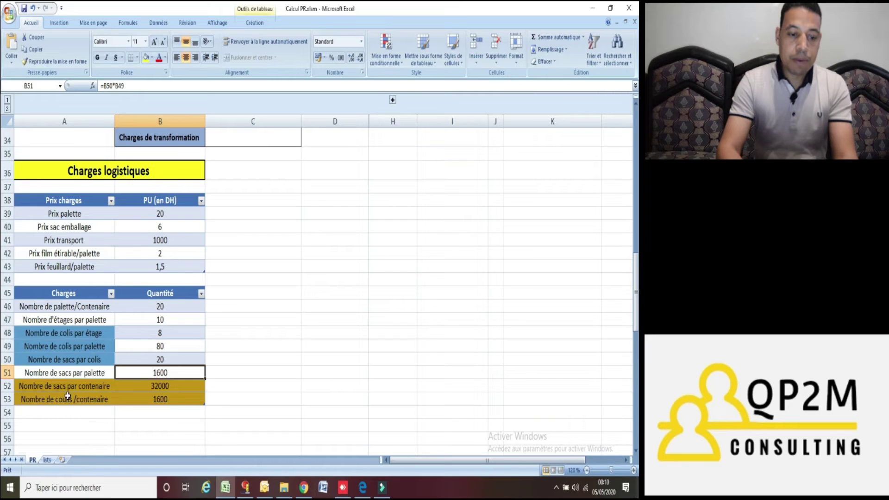
pyautogui.click(144, 388)
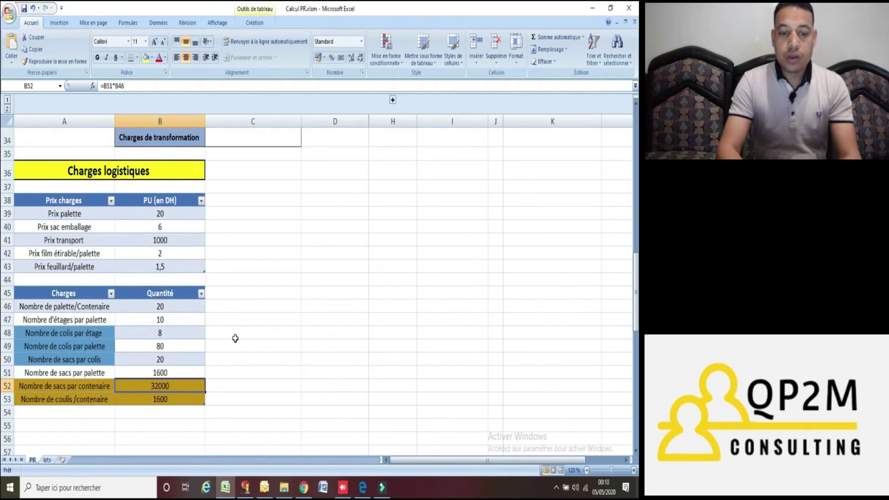
pyautogui.click(315, 280)
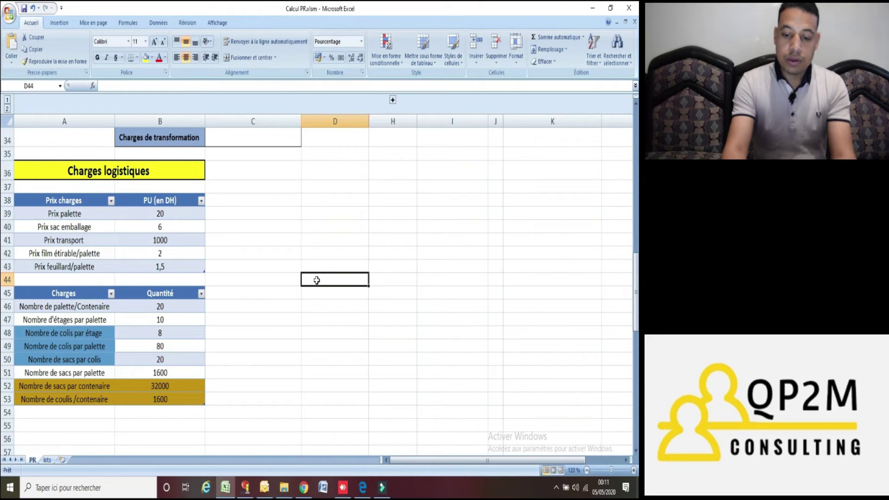
pyautogui.write('0,8')
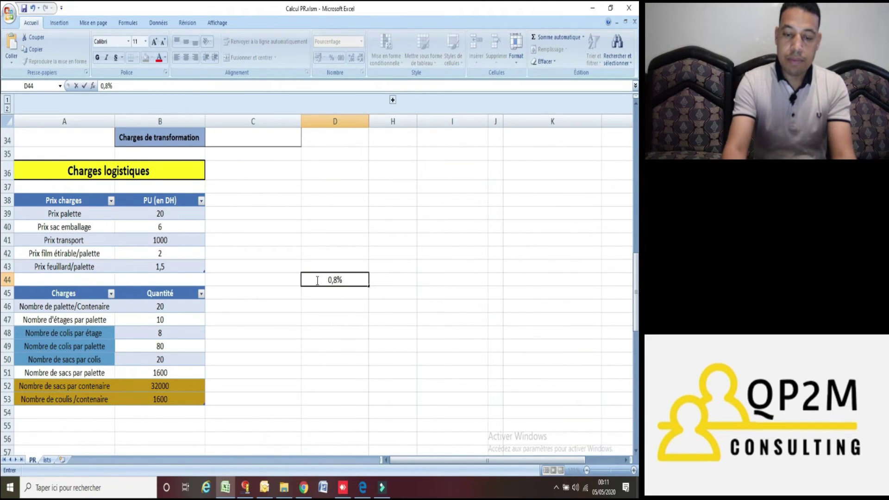
pyautogui.moveTo(346, 280); pyautogui.dragTo(286, 264)
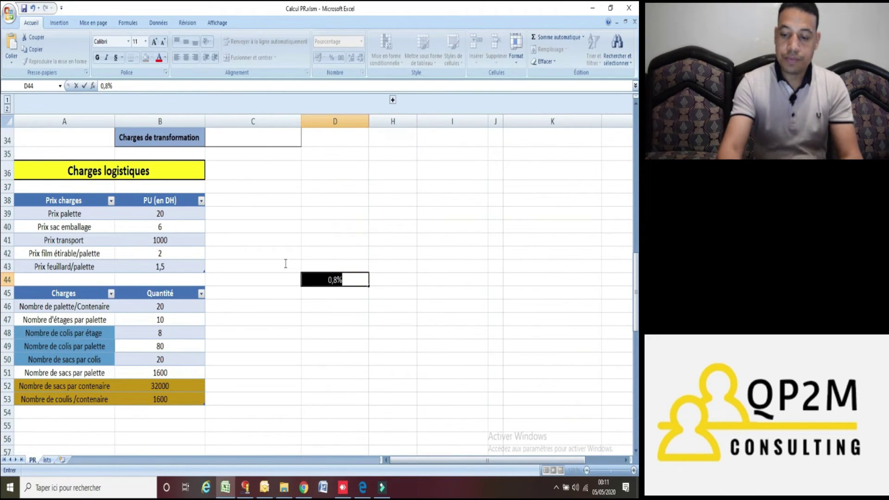
pyautogui.press('Delete')
# - Note the weight 0,8g in C43 and undo the automatic extension of the price table into column C
pyautogui.click(259, 263)
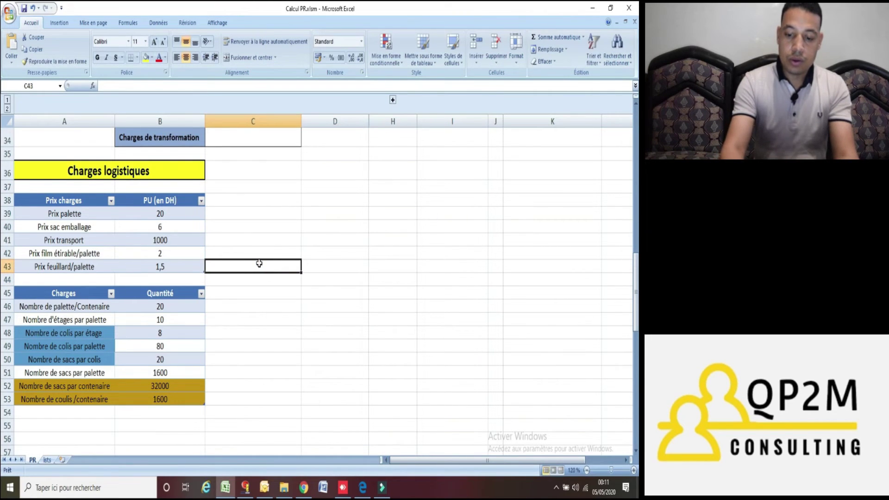
pyautogui.write('0,8g')
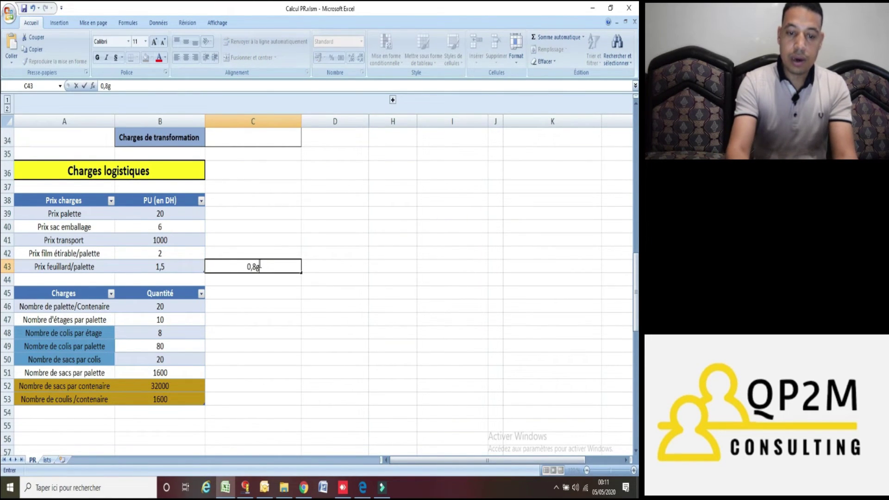
pyautogui.click(260, 293)
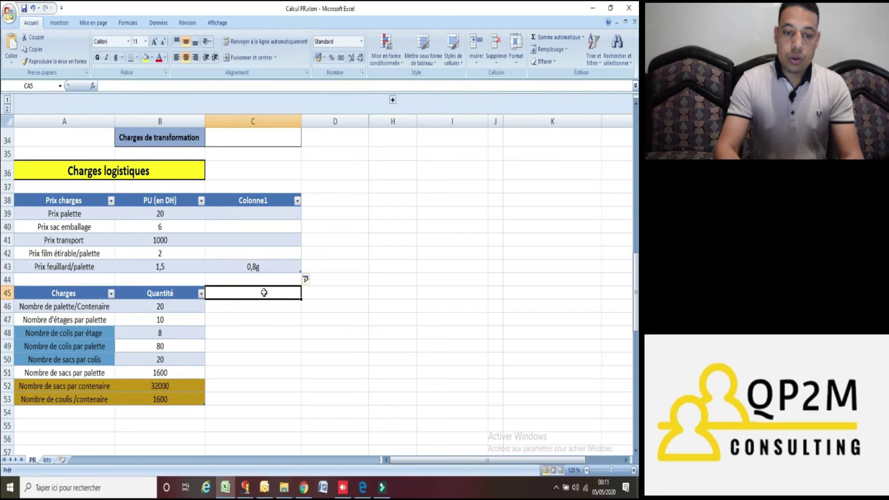
pyautogui.hotkey('ctrl', 'z')
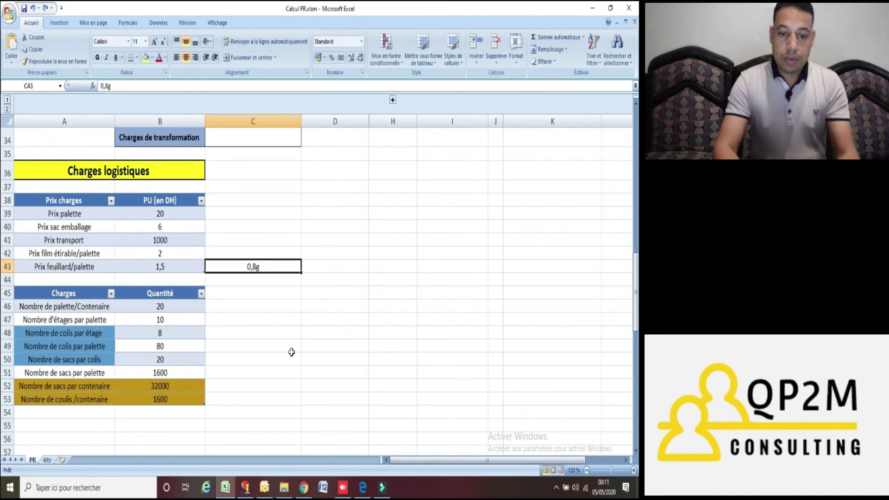
# - Start a total weight calculation in B55, below the quantities table, by entering 0,8*
pyautogui.click(149, 426)
pyautogui.write('0')
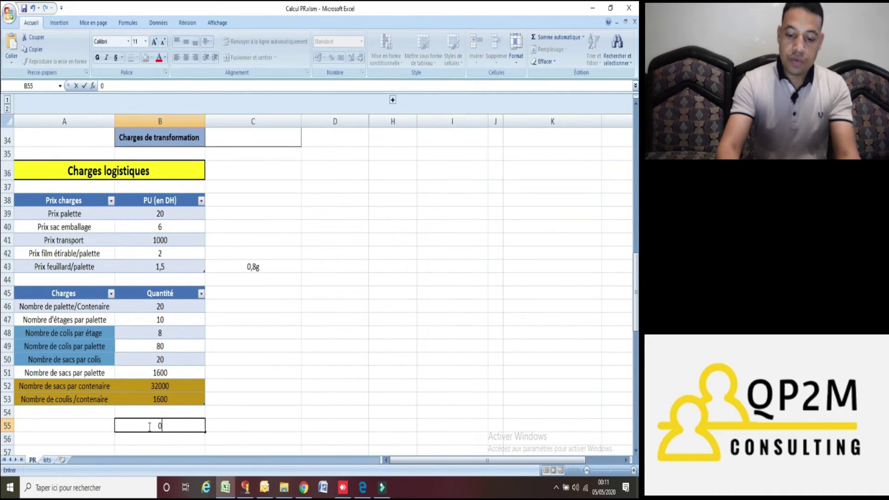
pyautogui.write(',8')
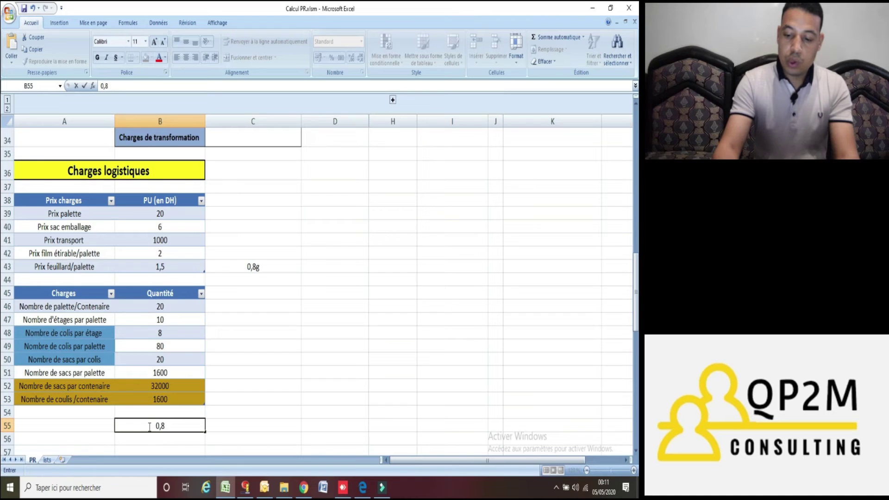
pyautogui.write('*')
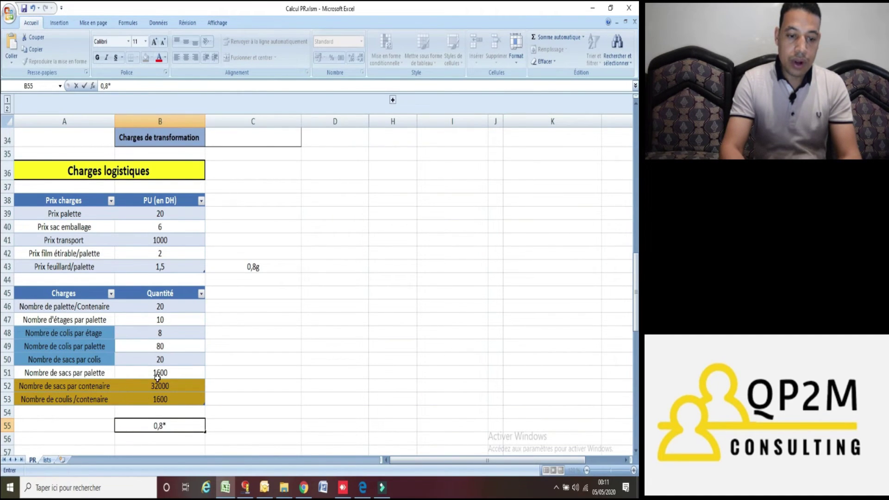
pyautogui.click(157, 385)
pyautogui.click(173, 428)
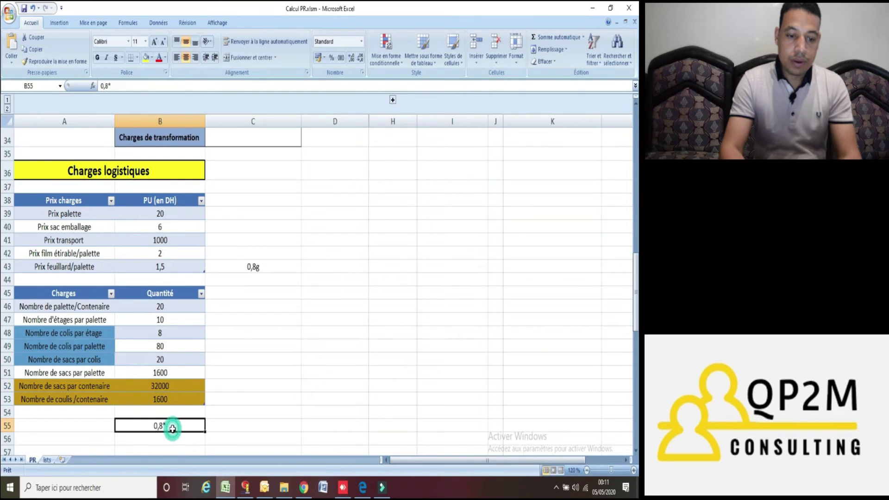
# - Turn the B55 entry into the formula =(0,8*B52)/1000, using the number of sacs per container
pyautogui.doubleClick(172, 427)
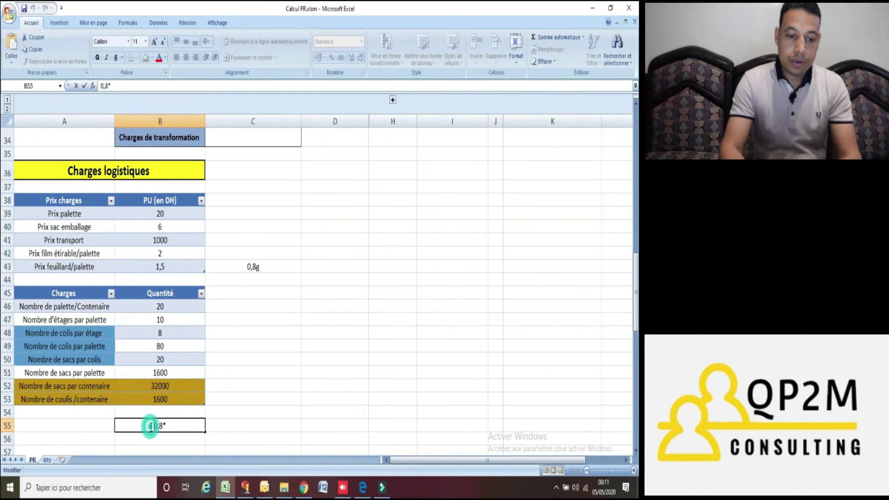
pyautogui.write('=')
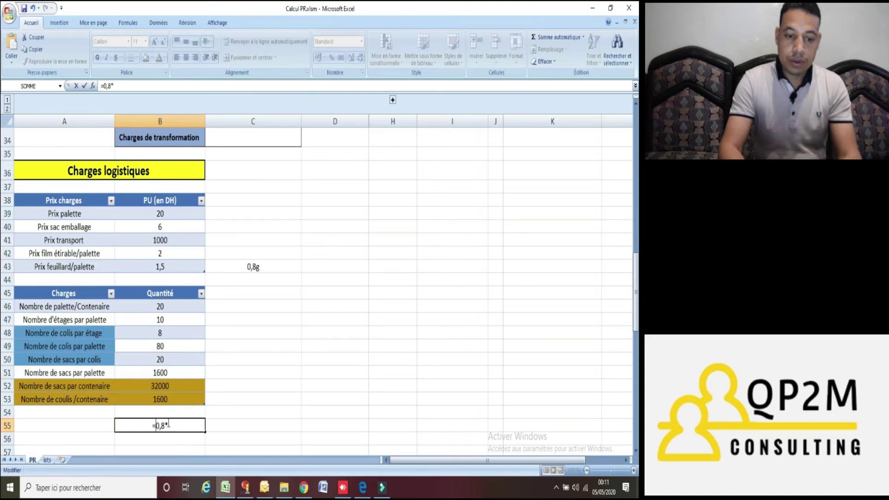
pyautogui.click(158, 386)
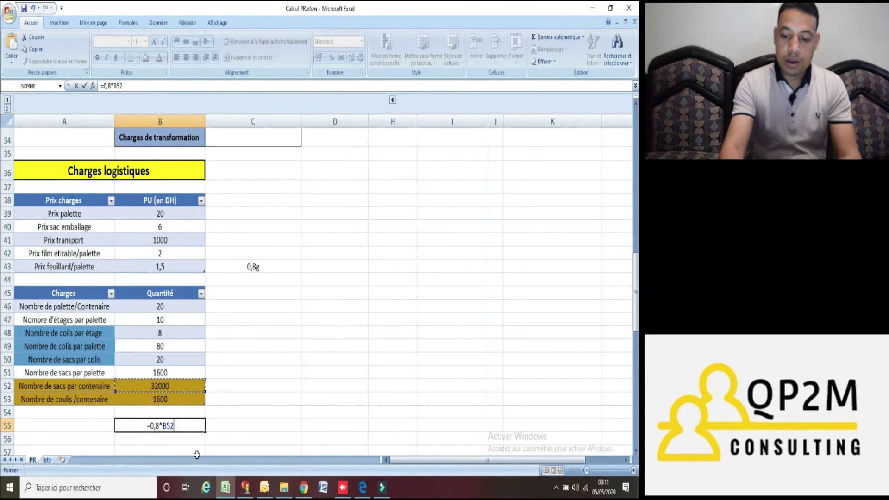
pyautogui.write(')')
pyautogui.click(148, 425)
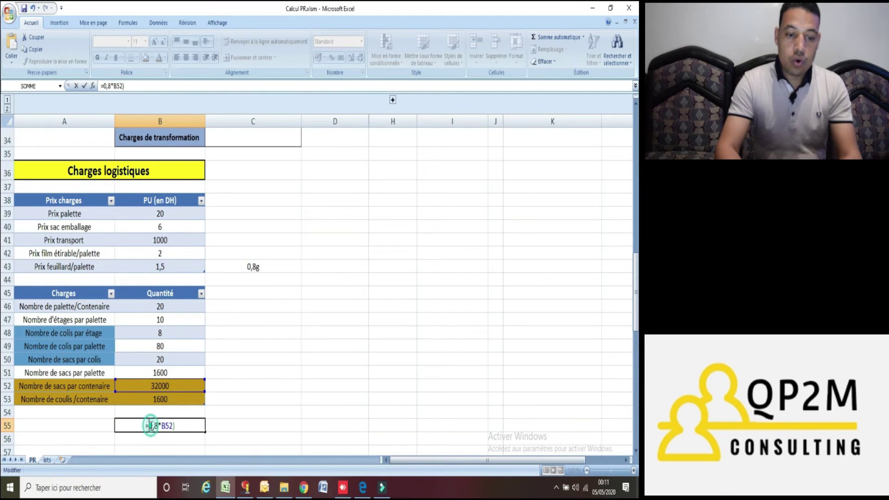
pyautogui.write('(')
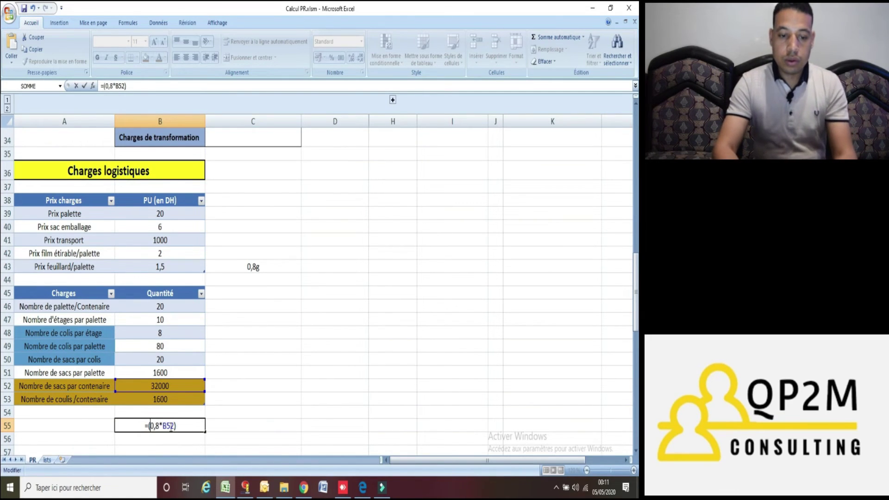
pyautogui.click(178, 426)
pyautogui.write('/')
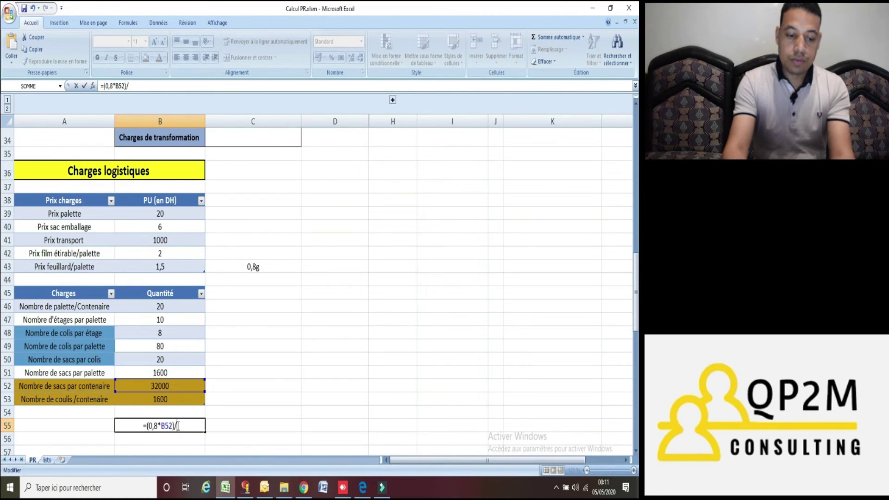
pyautogui.write('1000')
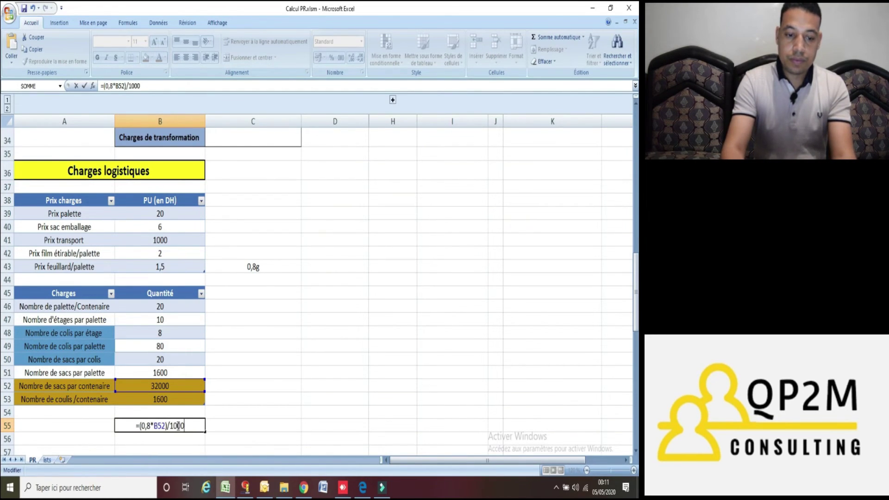
pyautogui.press('BackSpace')
pyautogui.press('BackSpace')
pyautogui.press('BackSpace')
pyautogui.press('BackSpace')
pyautogui.press('BackSpace')
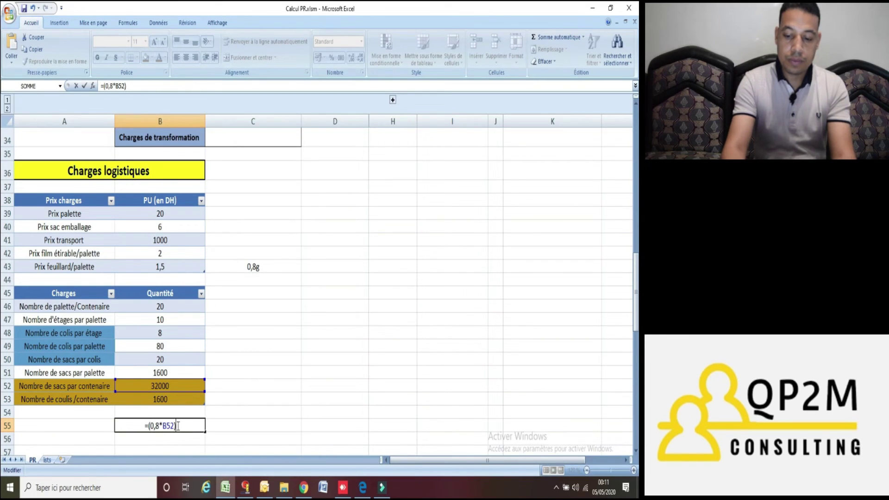
pyautogui.write('/1000')
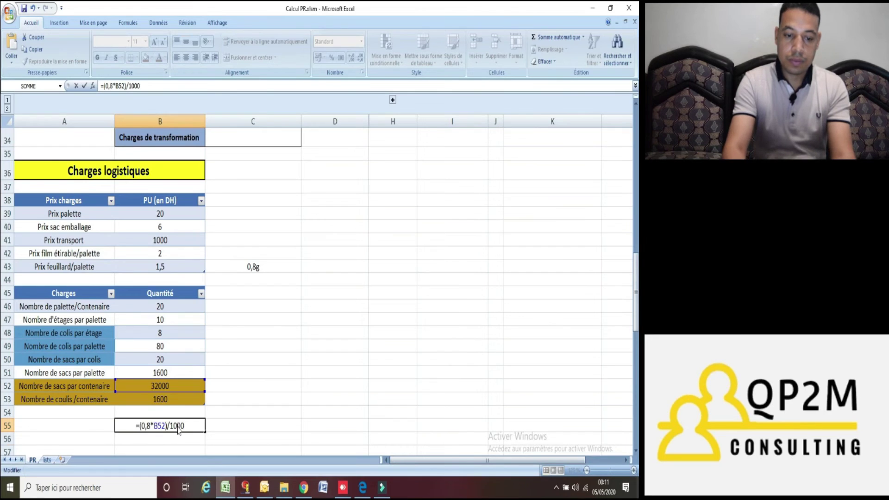
pyautogui.press('Return')
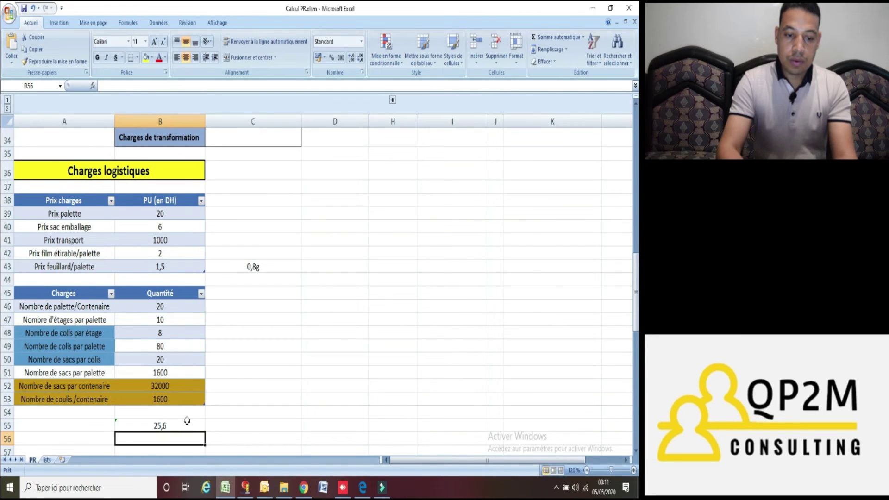
# - Return B55 to 0,8* and complete it as the formula =0,8*32000, then select the 0,8g note in C43
pyautogui.click(178, 423)
pyautogui.write('0,8*')
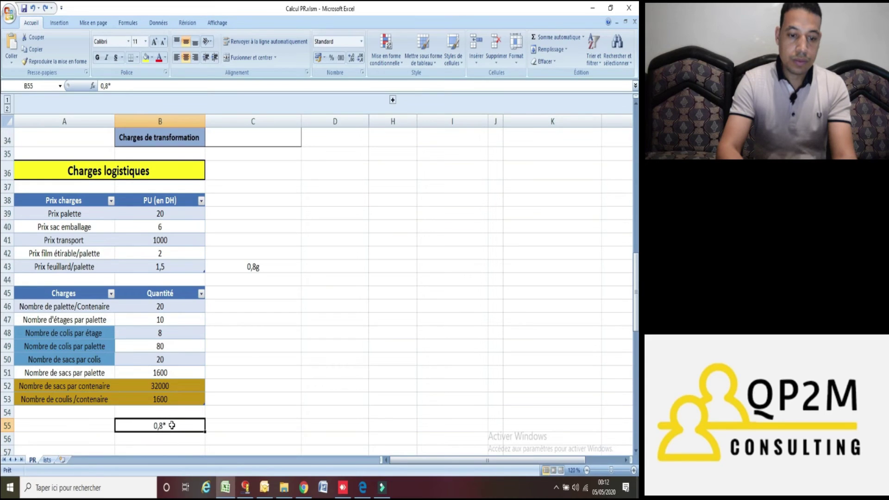
pyautogui.doubleClick(169, 424)
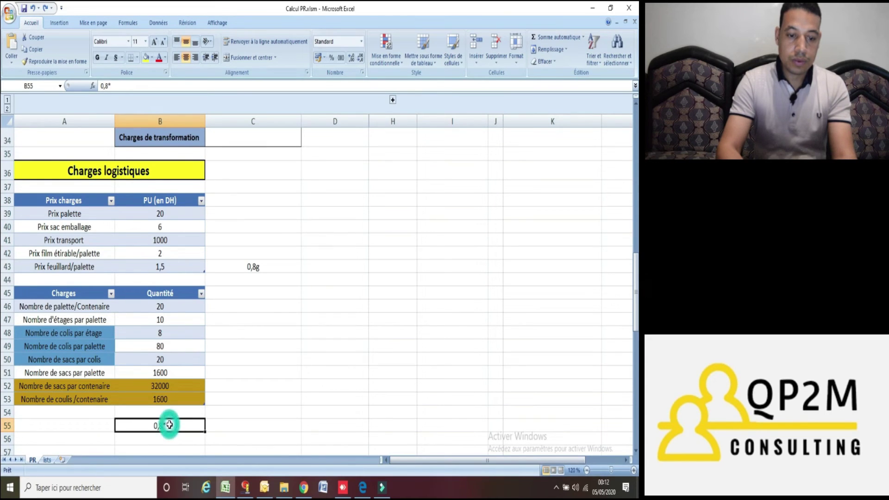
pyautogui.write('32000')
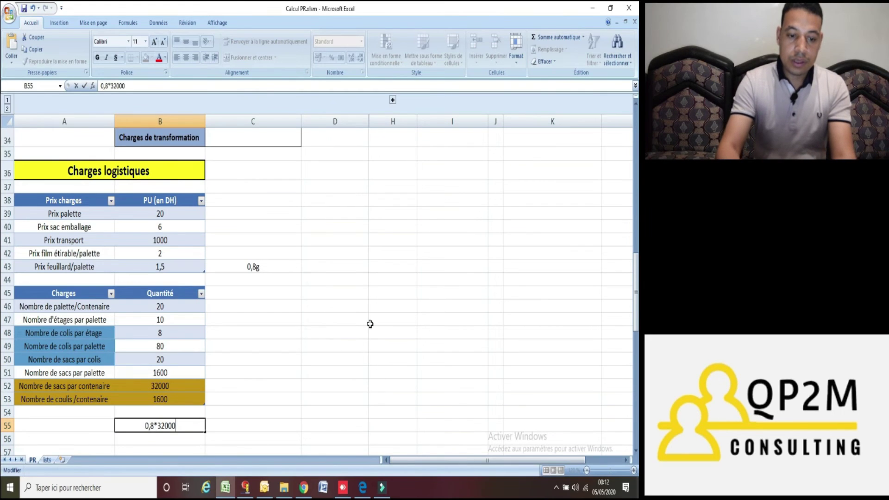
pyautogui.press('Return')
pyautogui.click(167, 425)
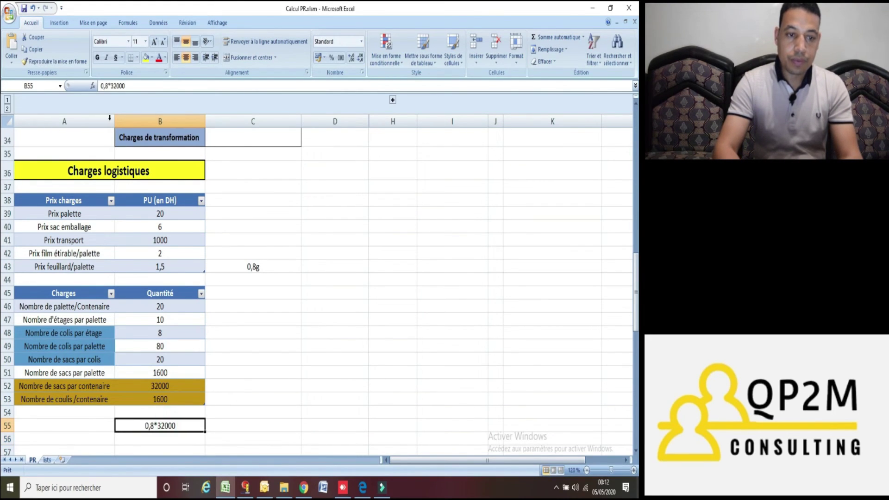
pyautogui.click(101, 85)
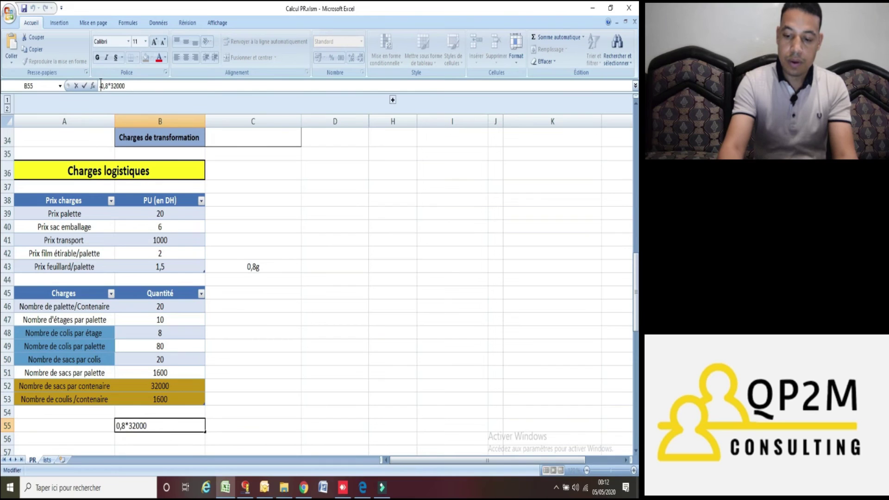
pyautogui.write('=')
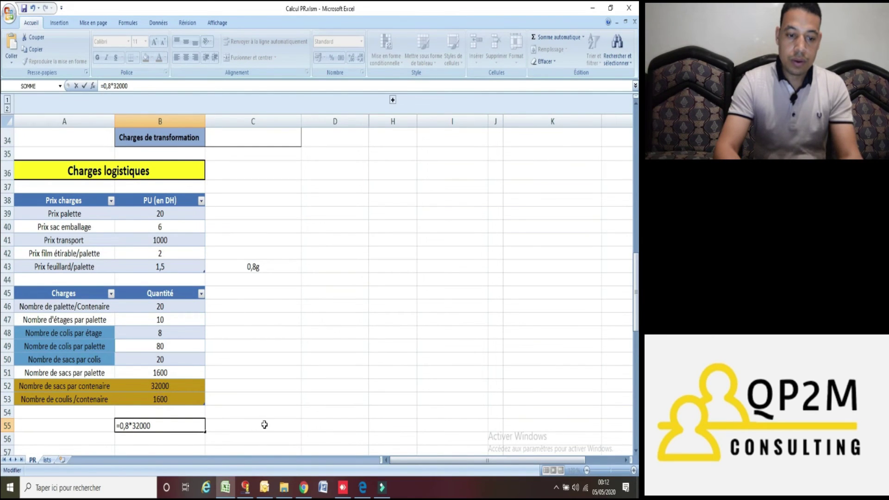
pyautogui.press('Return')
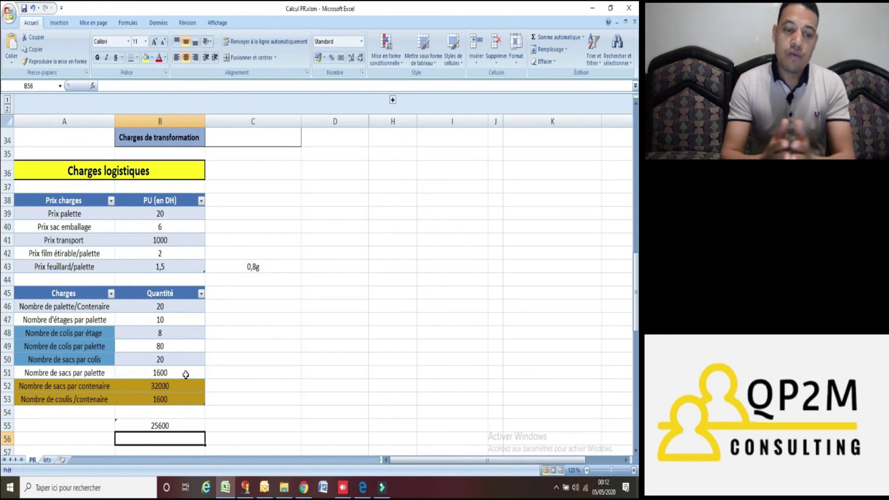
pyautogui.click(256, 270)
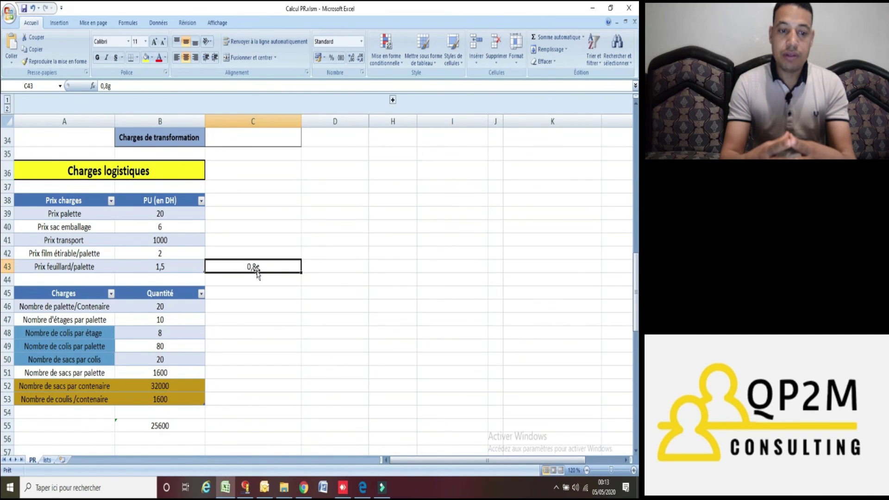